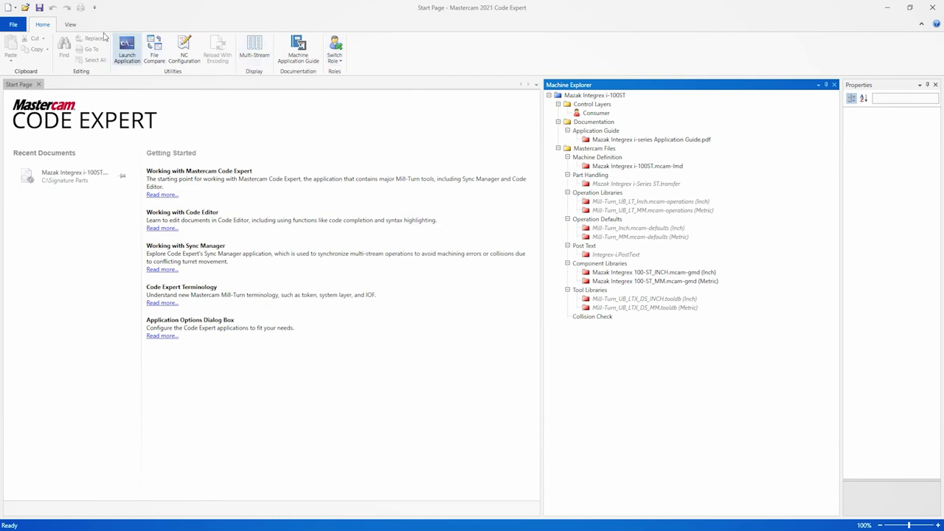
# Step: Enable the Collet Chuck Group and Collet Group in the metric Mazak Integrex 100-ST component library
pyautogui.click(74, 25)
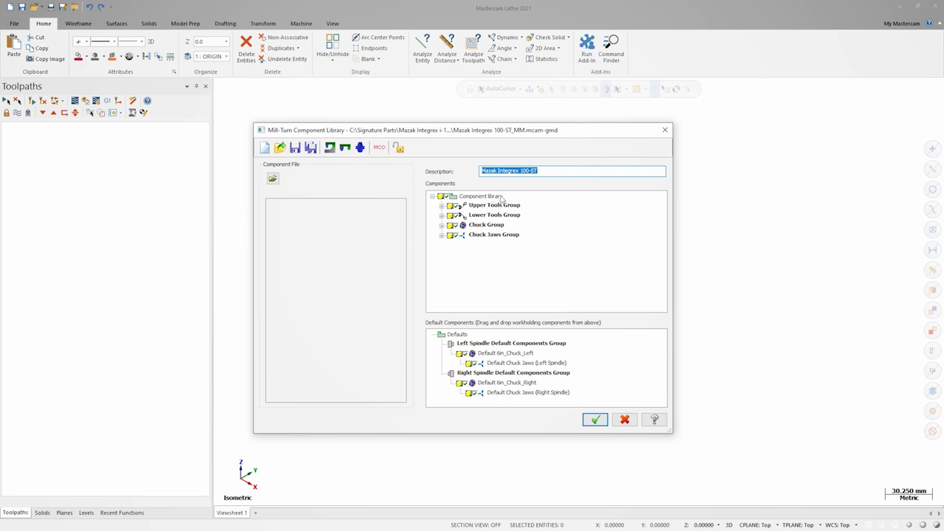
pyautogui.rightClick(501, 255)
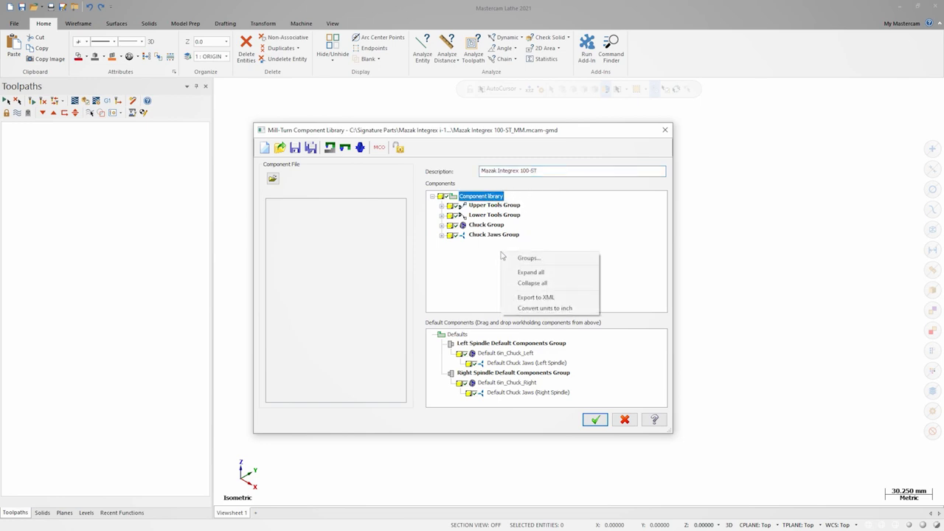
pyautogui.click(521, 258)
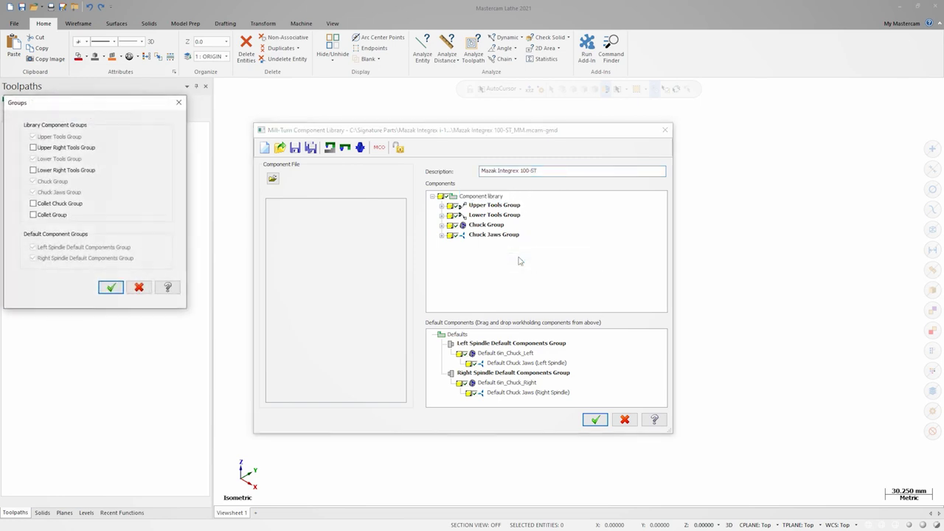
pyautogui.moveTo(145, 109); pyautogui.dragTo(517, 194)
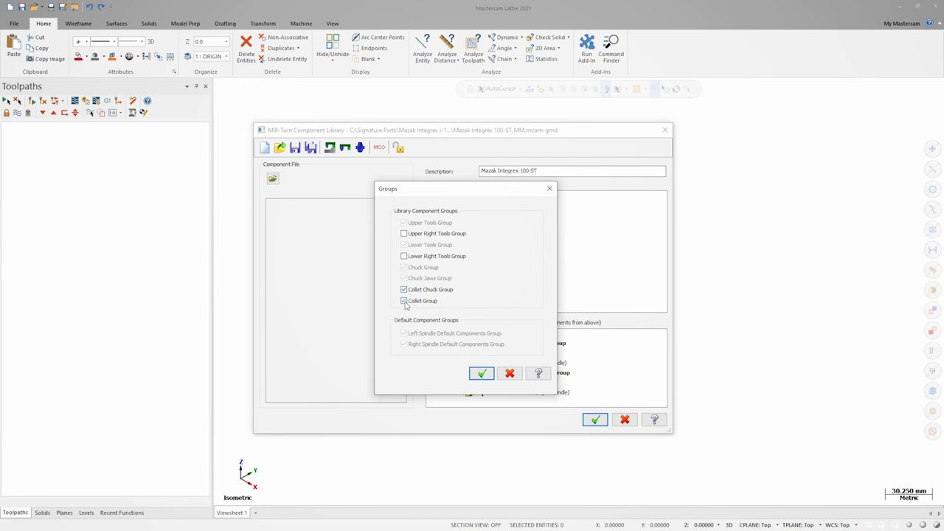
pyautogui.click(482, 373)
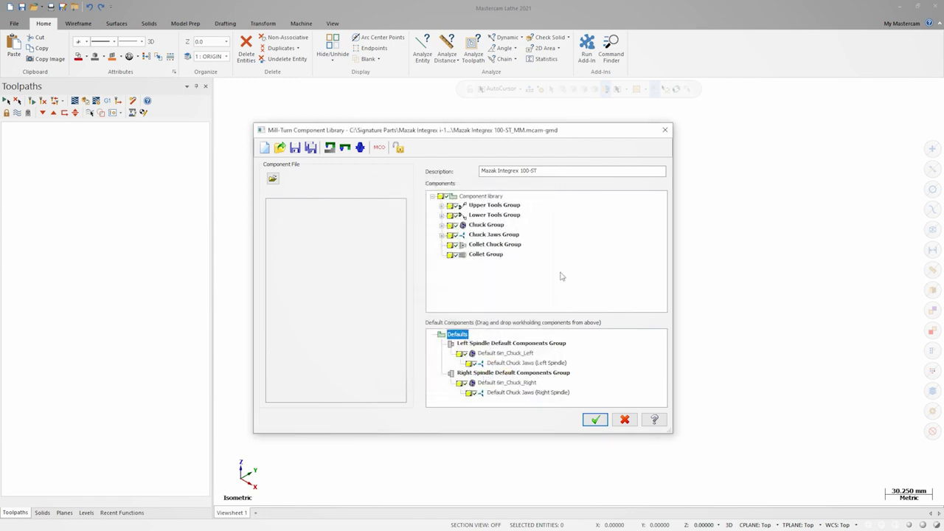
# Step: Add a chuck to the Chuck Group with Solid entity geometry imported from 10 inch 6 jaw chuck.STEP
pyautogui.rightClick(480, 226)
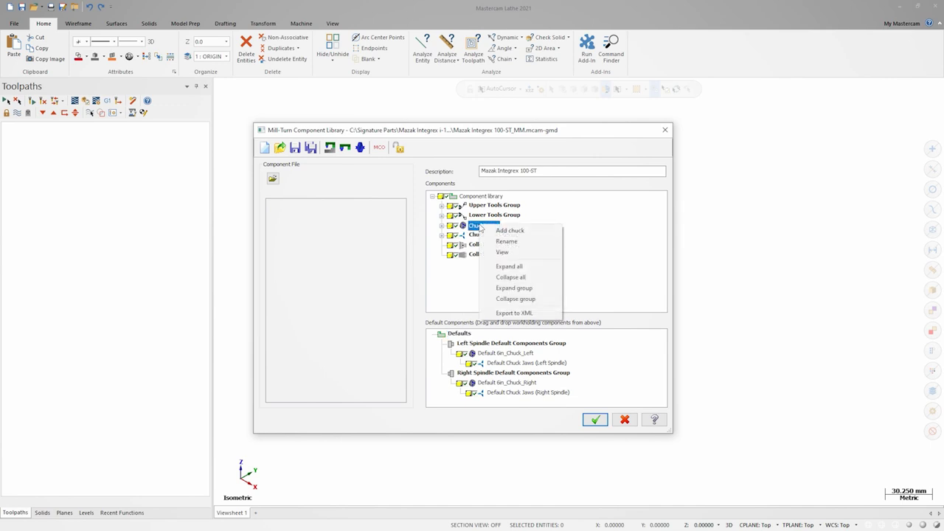
pyautogui.click(501, 234)
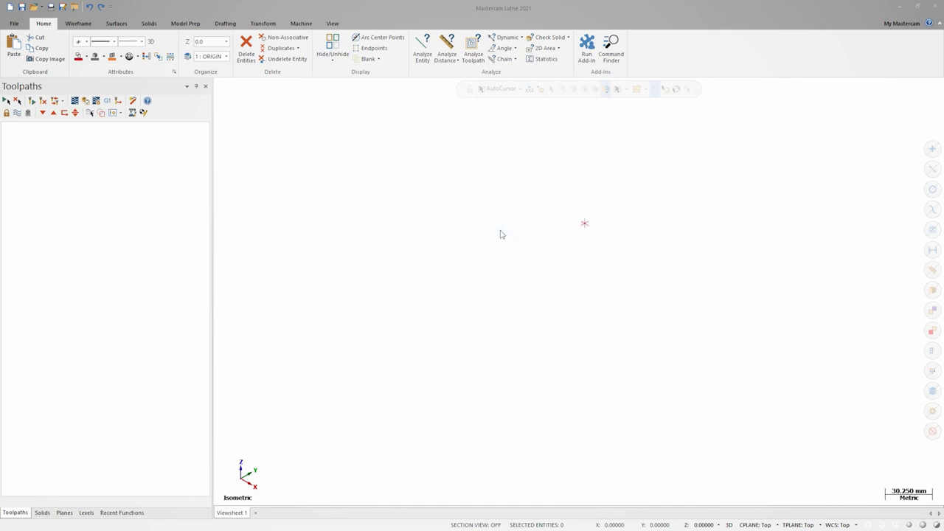
pyautogui.moveTo(317, 108); pyautogui.dragTo(579, 142)
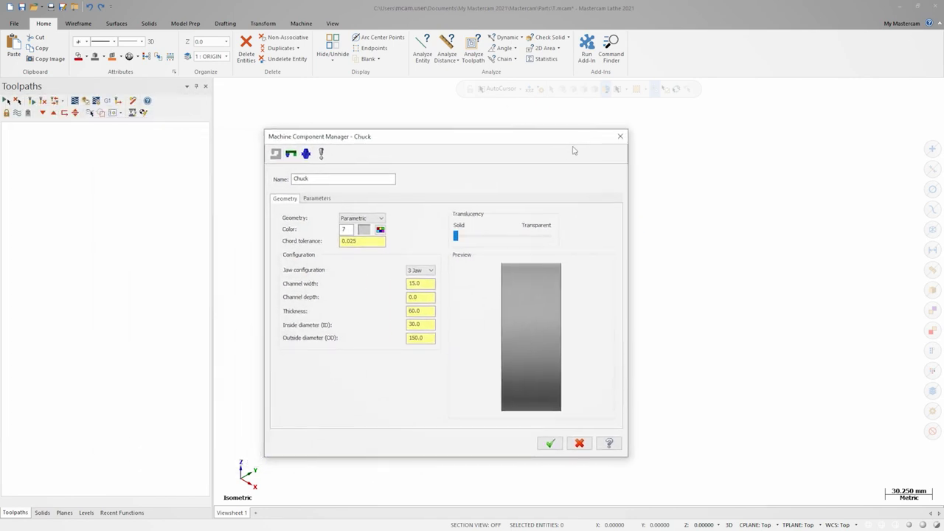
pyautogui.click(382, 218)
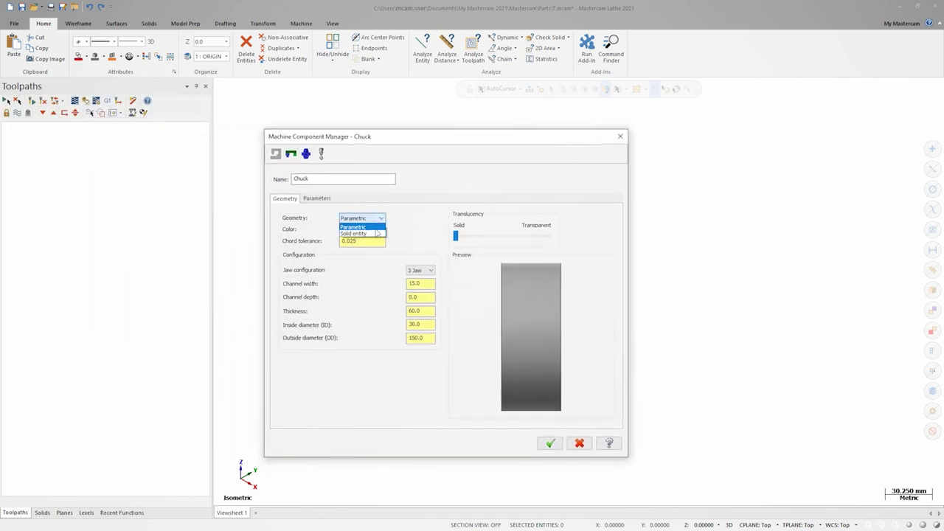
pyautogui.click(373, 234)
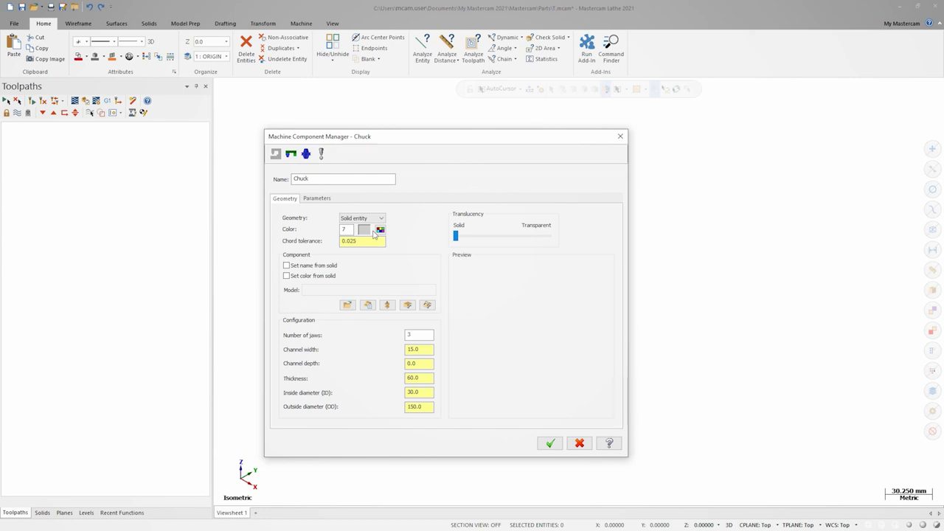
pyautogui.click(347, 304)
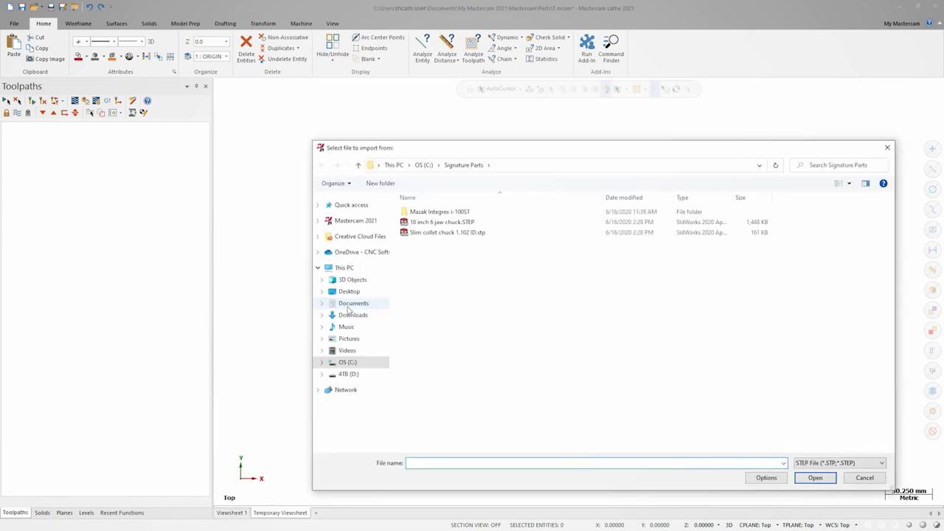
pyautogui.click(431, 224)
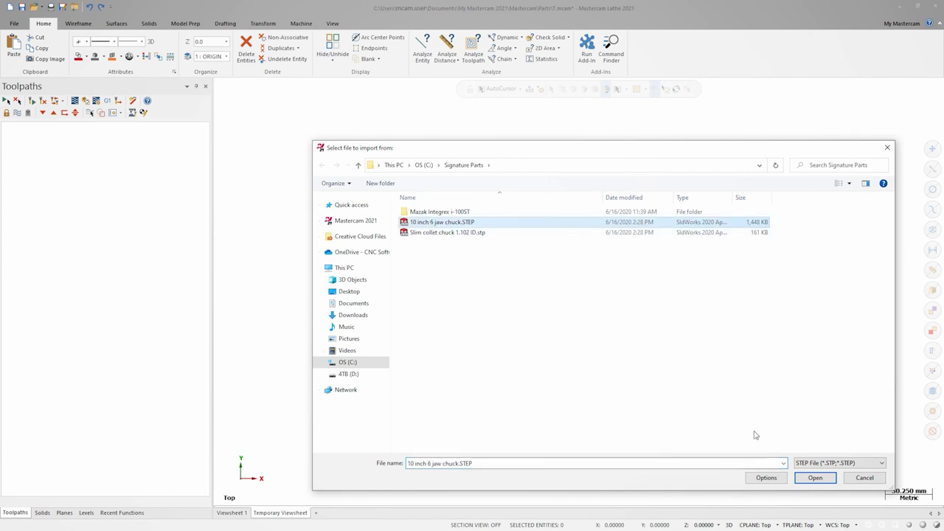
pyautogui.click(815, 478)
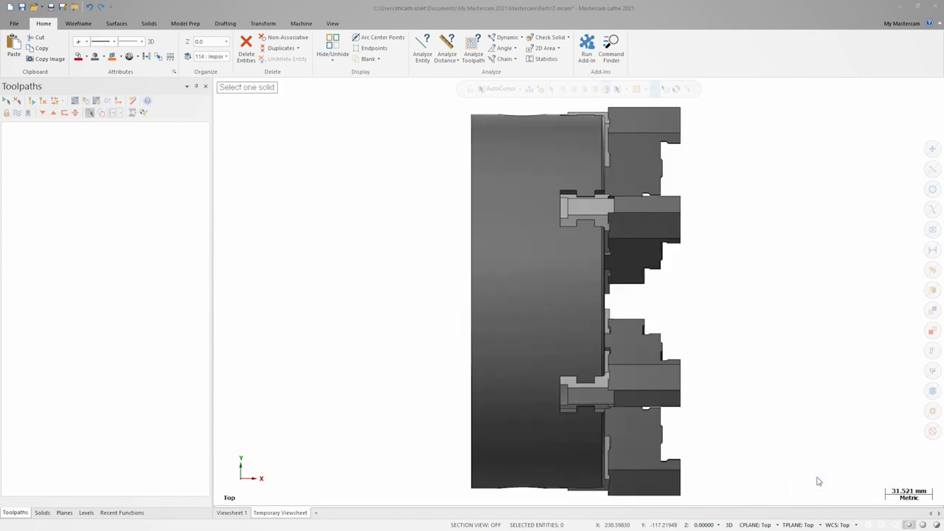
# Step: Pick the chuck body from the imported model and center it on the Z axis using its outer cylindrical face
pyautogui.hotkey('alt', '7')
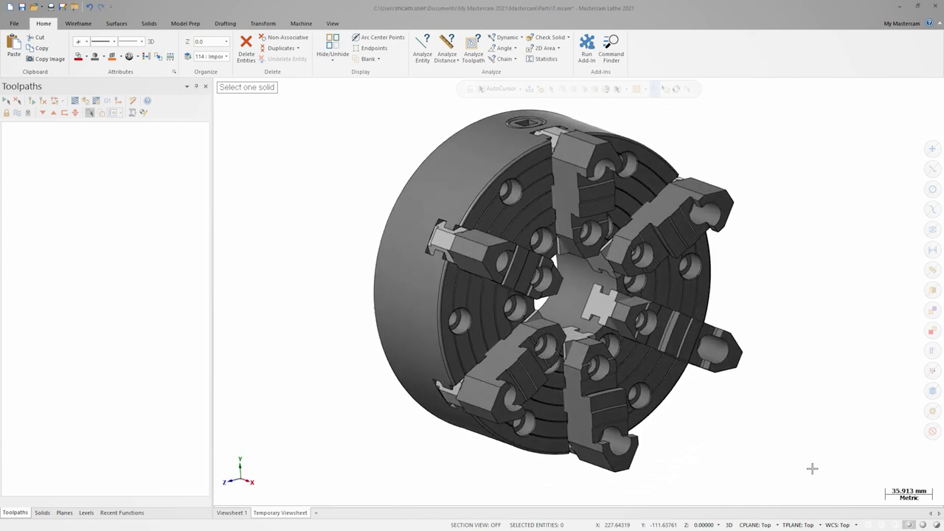
pyautogui.click(463, 173)
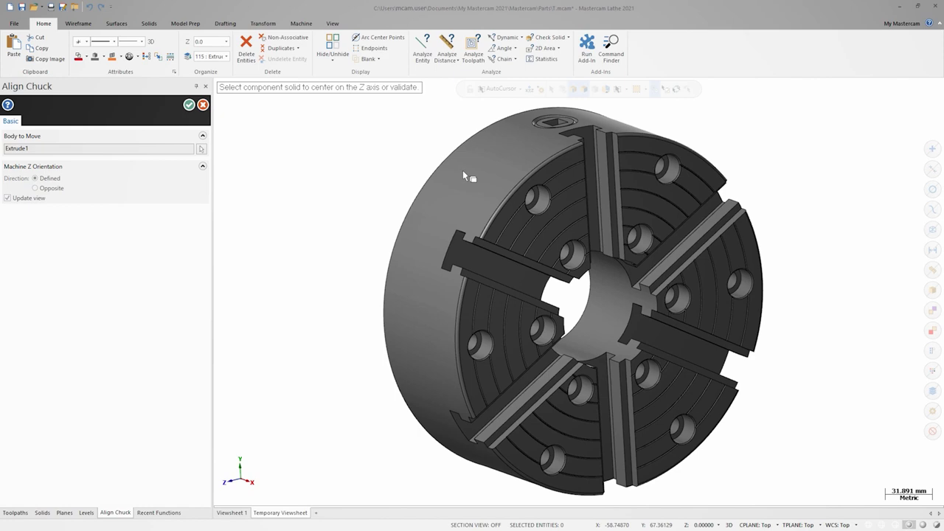
pyautogui.click(424, 198)
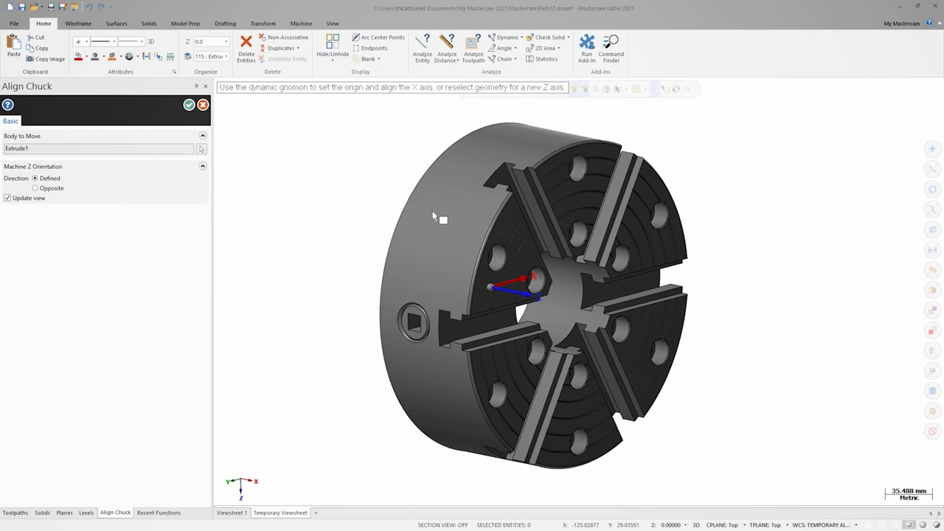
pyautogui.click(188, 106)
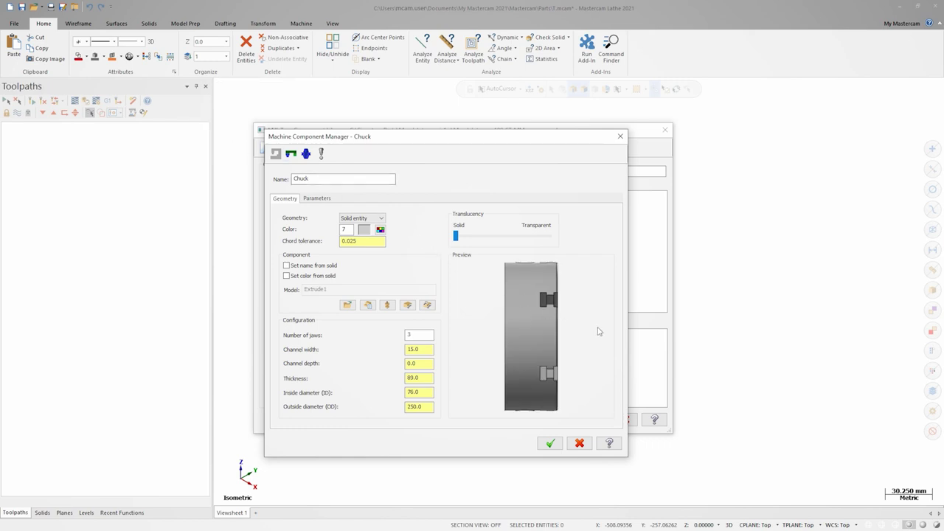
# Step: Set the chuck's number of jaws to 6 and accept the component after checking its diameters and thickness
pyautogui.moveTo(599, 332); pyautogui.dragTo(582, 334, button='middle')
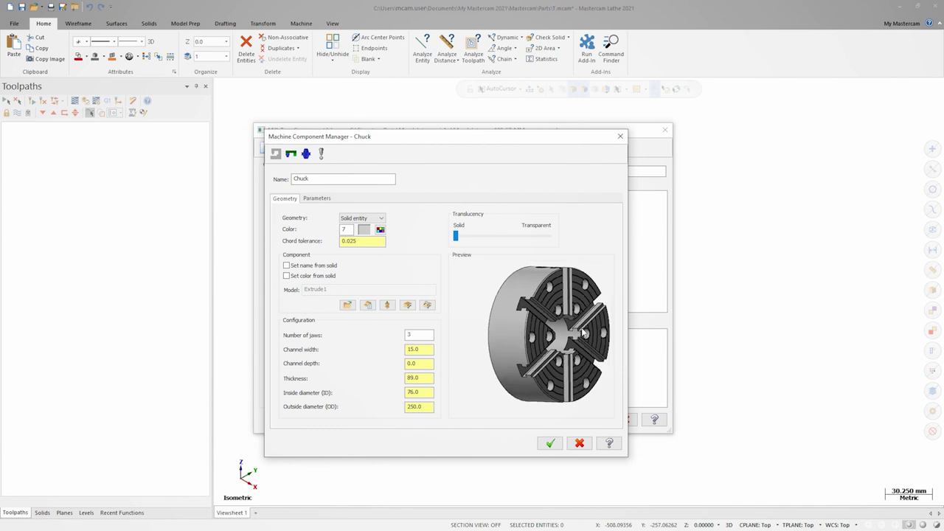
pyautogui.doubleClick(410, 334)
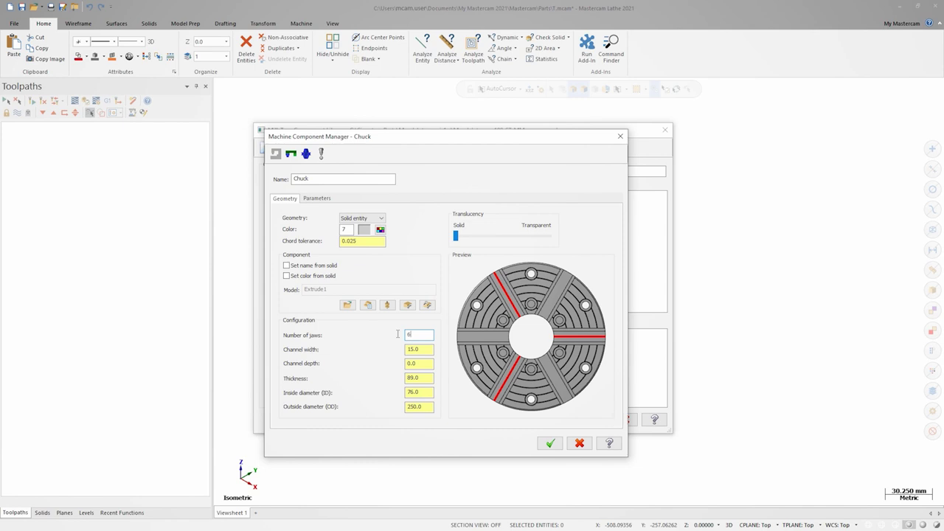
pyautogui.click(426, 406)
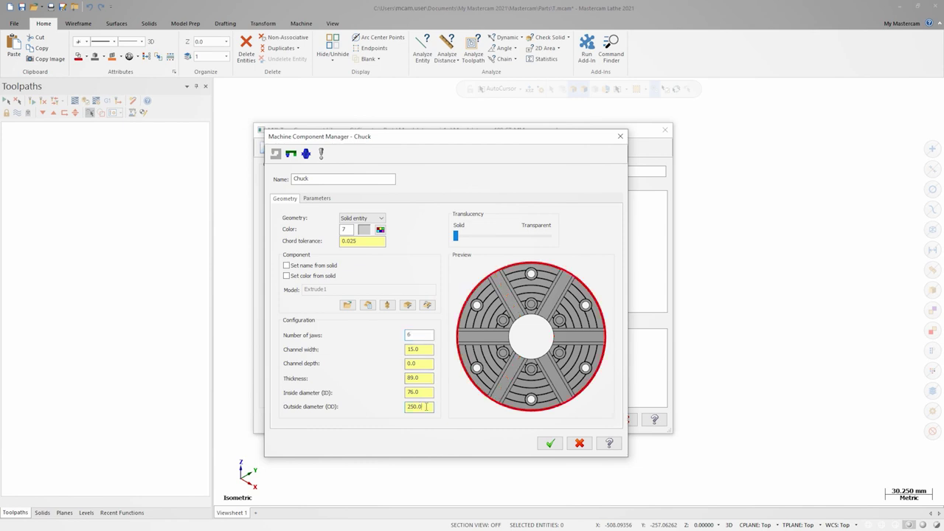
pyautogui.click(426, 393)
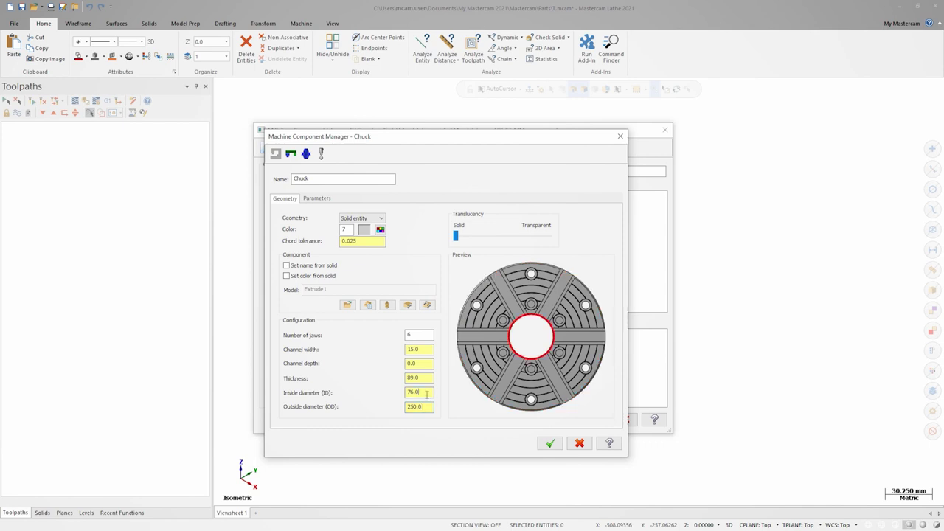
pyautogui.click(429, 378)
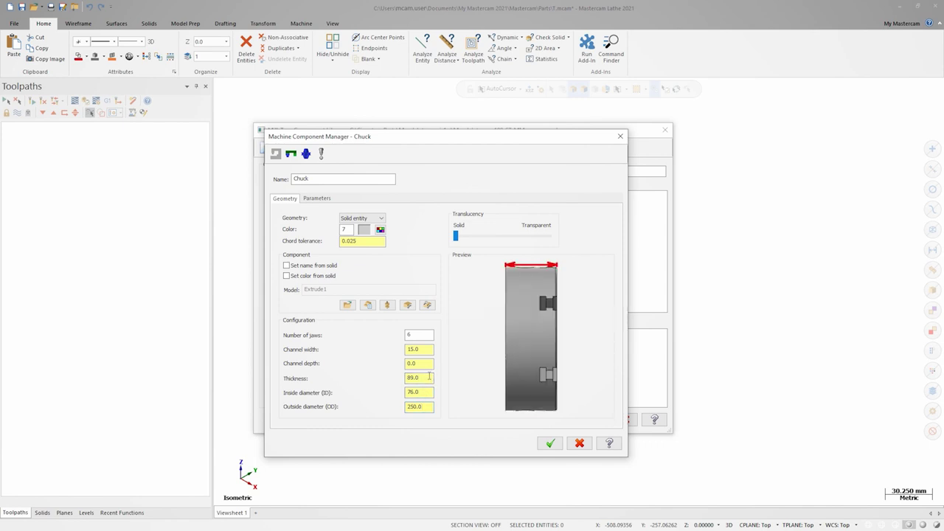
pyautogui.click(548, 443)
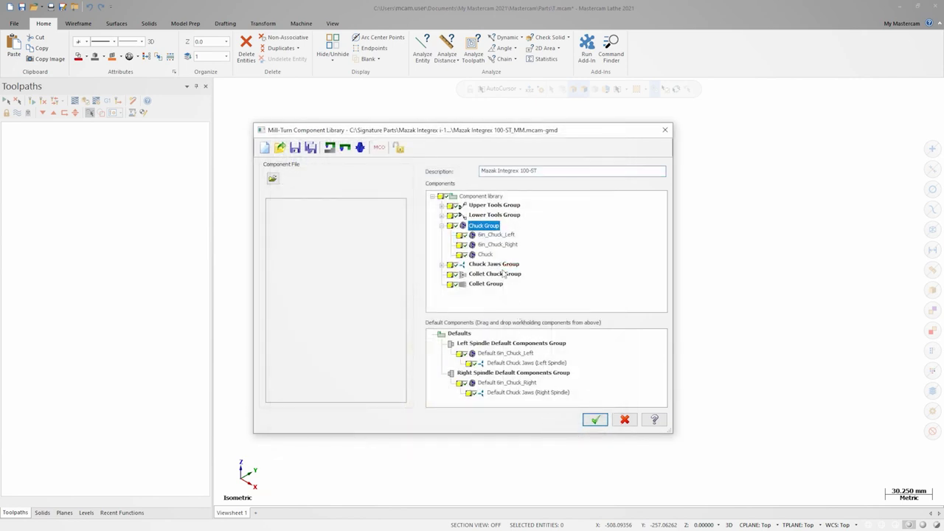
# Step: Add chuck jaws to the Chuck Jaws Group with Solid entity geometry imported from 10 inch 6 jaw chuck.STEP
pyautogui.rightClick(513, 267)
pyautogui.click(520, 271)
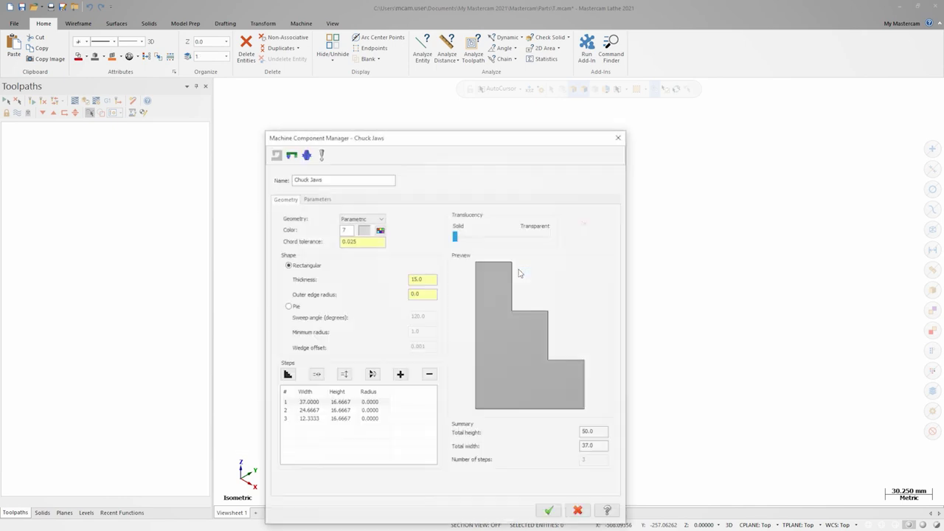
pyautogui.click(379, 218)
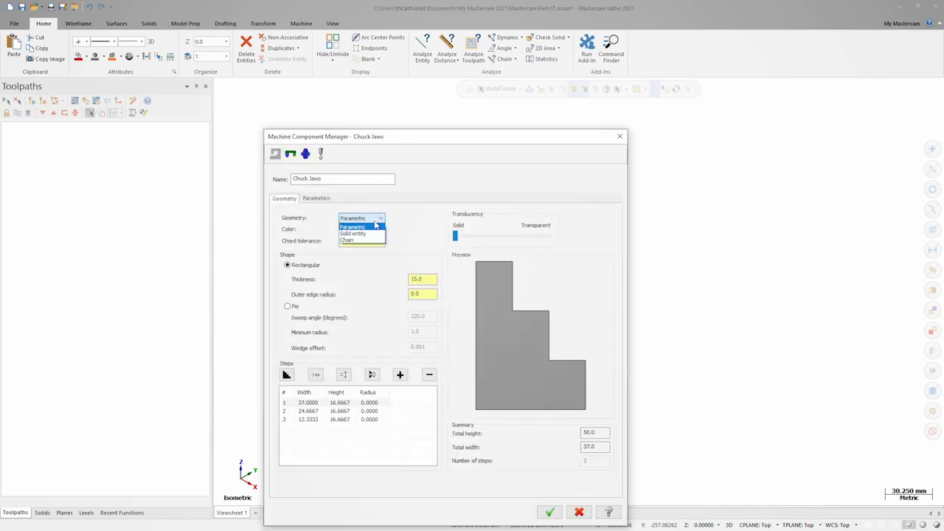
pyautogui.click(362, 233)
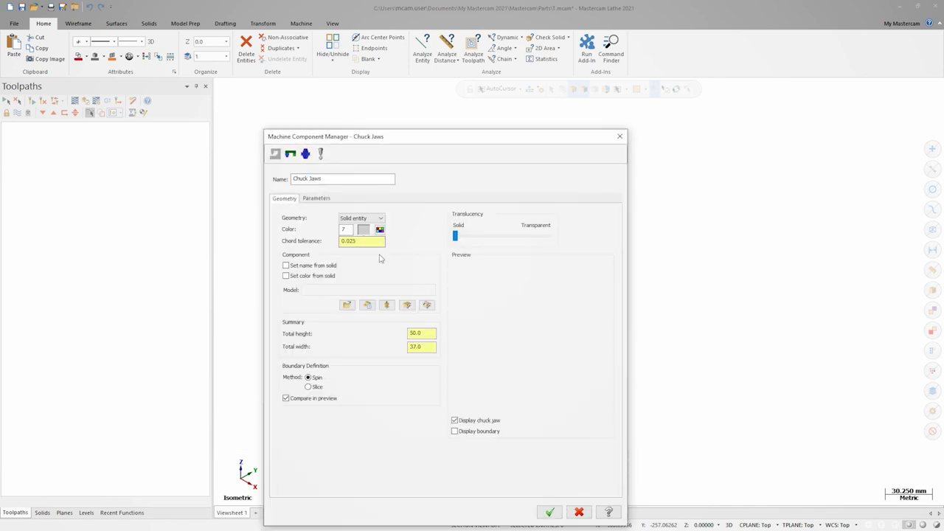
pyautogui.click(346, 305)
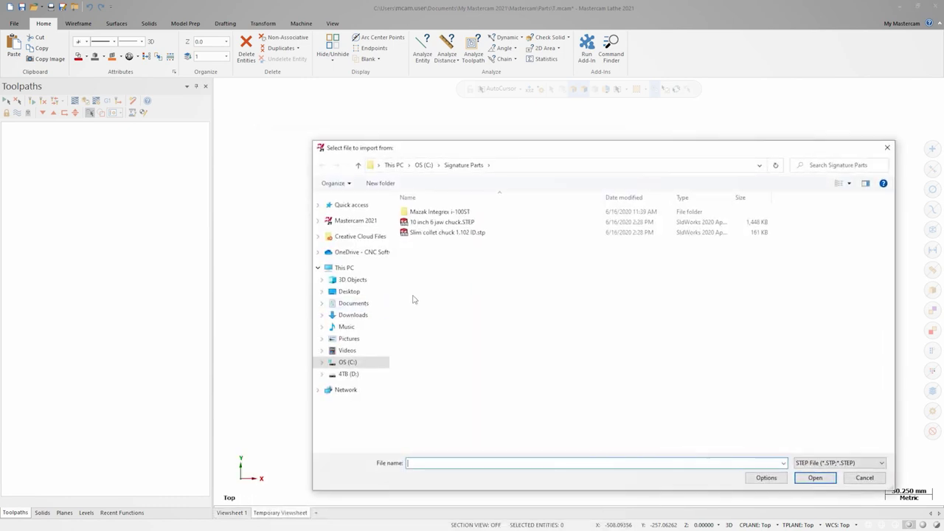
pyautogui.click(435, 222)
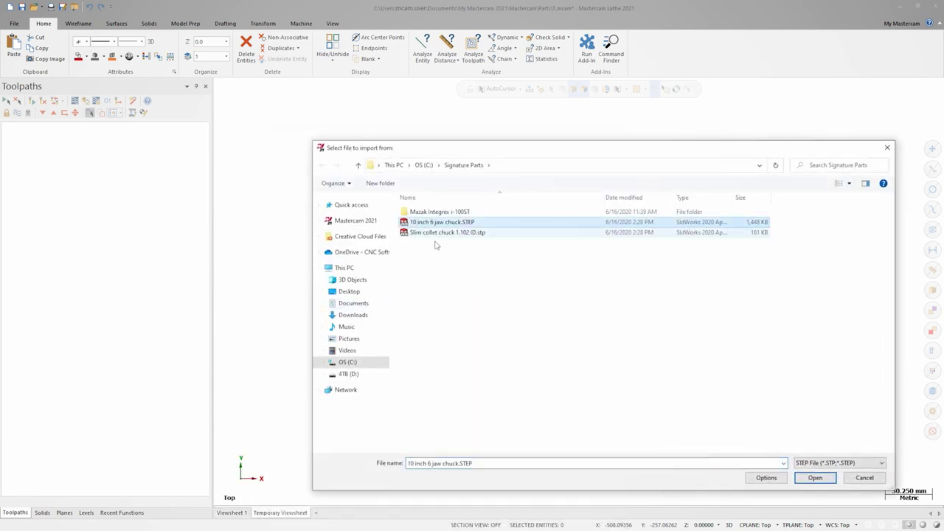
pyautogui.click(813, 477)
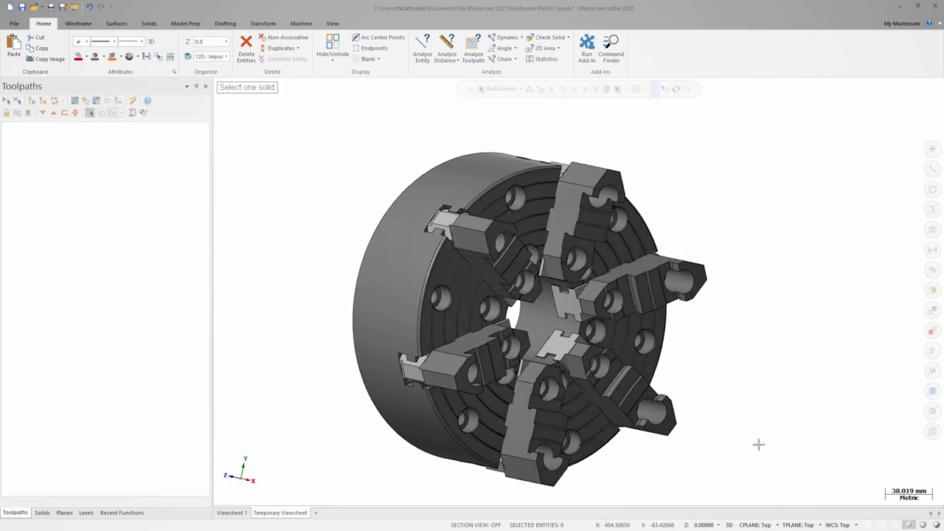
# Step: Pick one jaw solid from the imported model and align it by its face, rotating the gnomon about the X axis
pyautogui.click(662, 317)
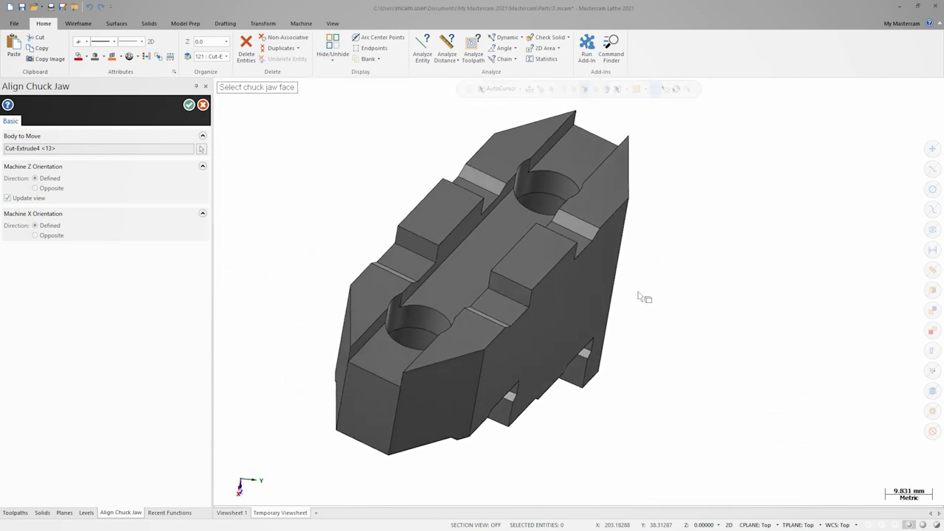
pyautogui.click(613, 209)
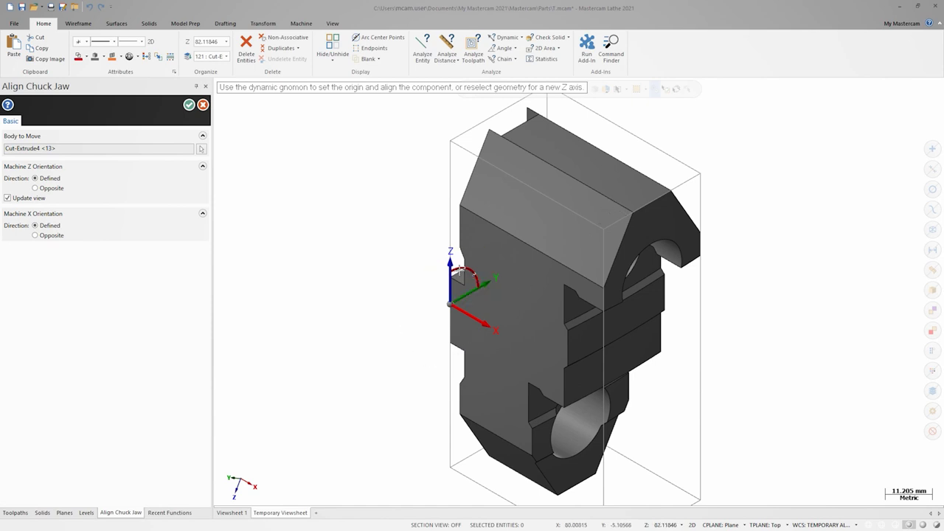
pyautogui.moveTo(458, 268); pyautogui.dragTo(490, 281)
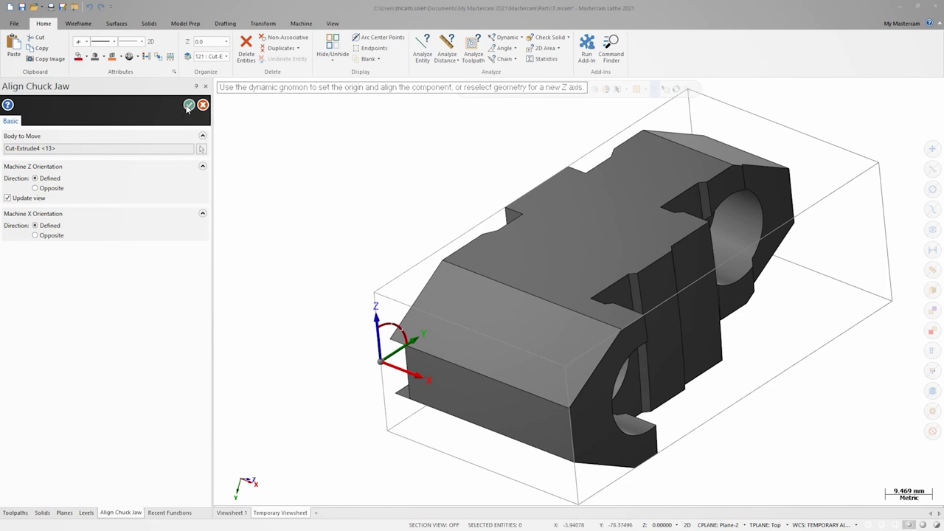
pyautogui.click(189, 105)
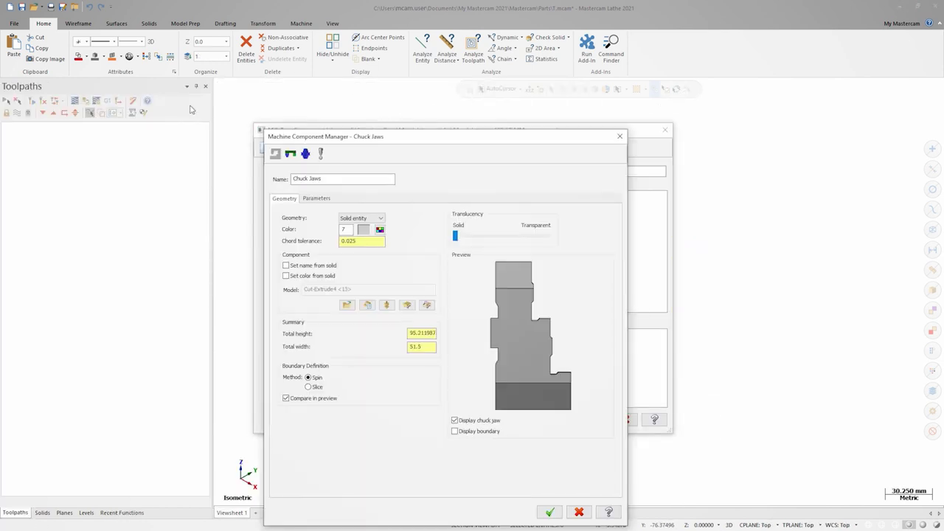
# Step: Rename the chuck jaws component as Hard Jaws and open its clamping parameters
pyautogui.moveTo(323, 178); pyautogui.dragTo(273, 178)
pyautogui.write('Hard')
pyautogui.click(316, 198)
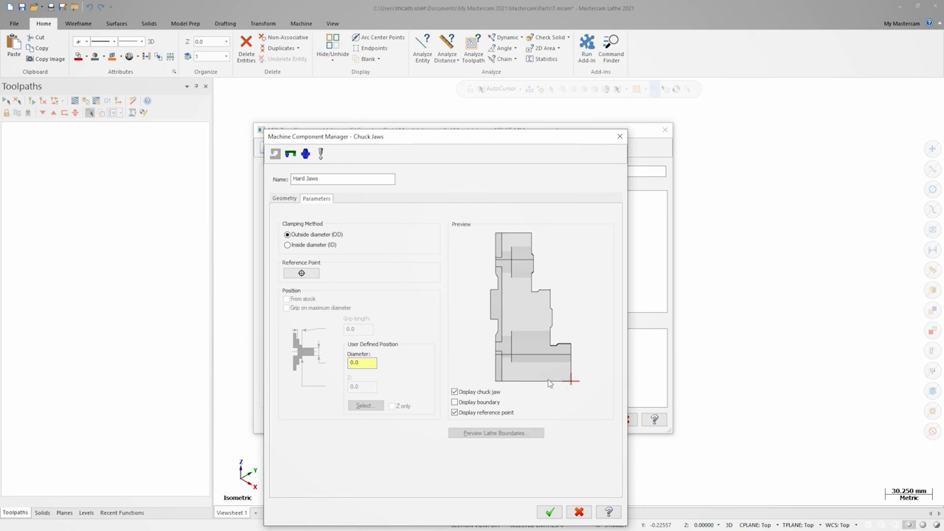
# Step: Review the reference point position on the jaw profile and accept the Hard Jaws component with outside diameter clamping
pyautogui.click(300, 272)
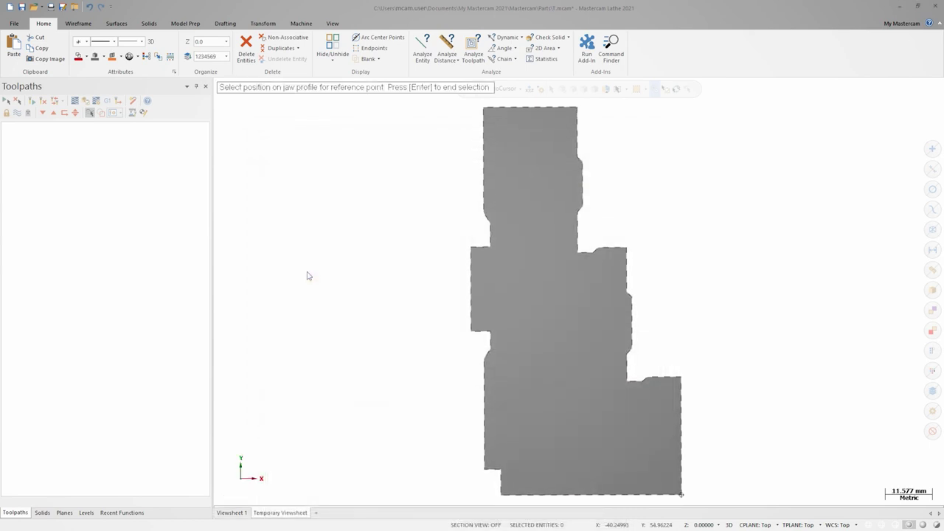
pyautogui.scroll(5, 465, 364)
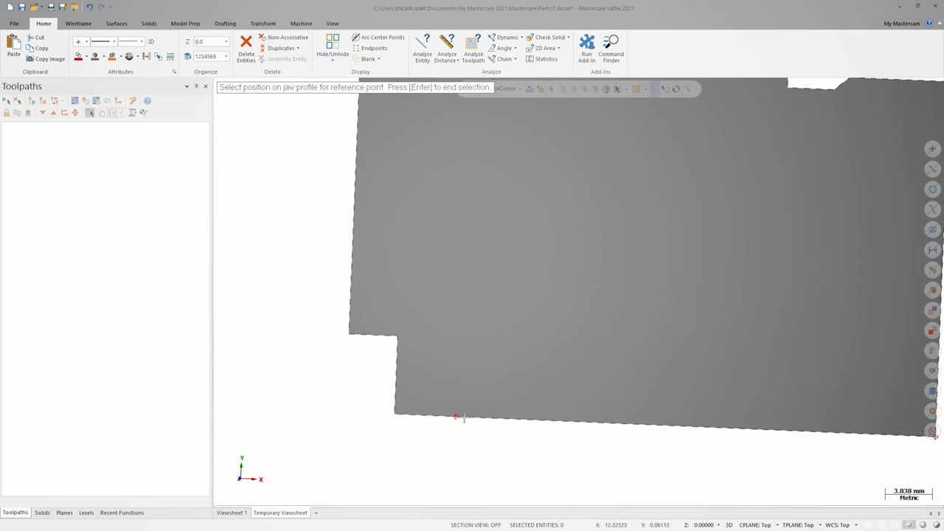
pyautogui.click(771, 429)
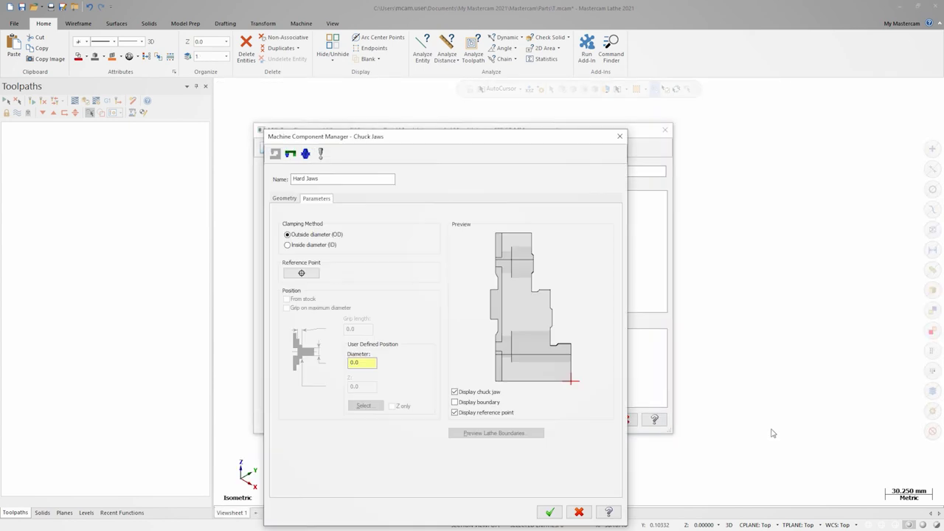
pyautogui.click(550, 512)
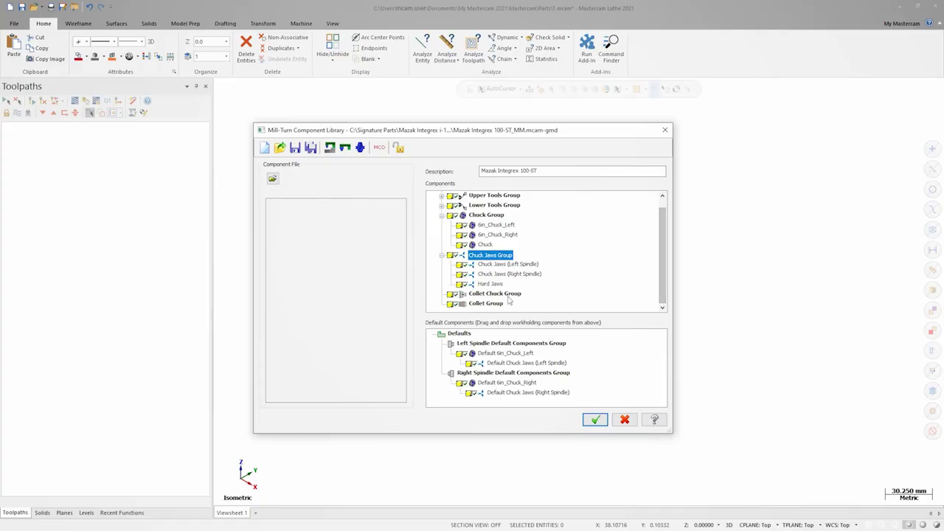
# Step: Add a collet chuck to the Collet Chuck Group with Solid entity geometry imported from Slim collet chuck 1.102 ID.stp
pyautogui.rightClick(506, 296)
pyautogui.click(523, 302)
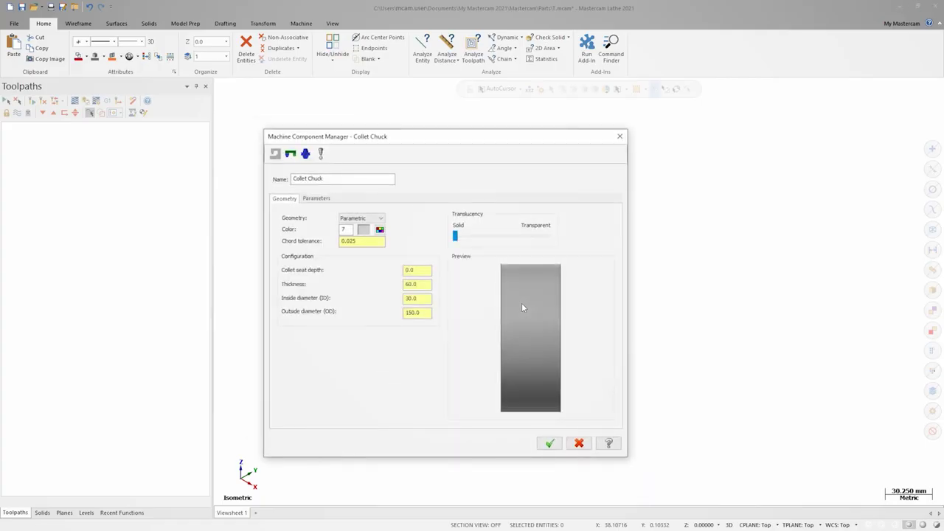
pyautogui.click(381, 219)
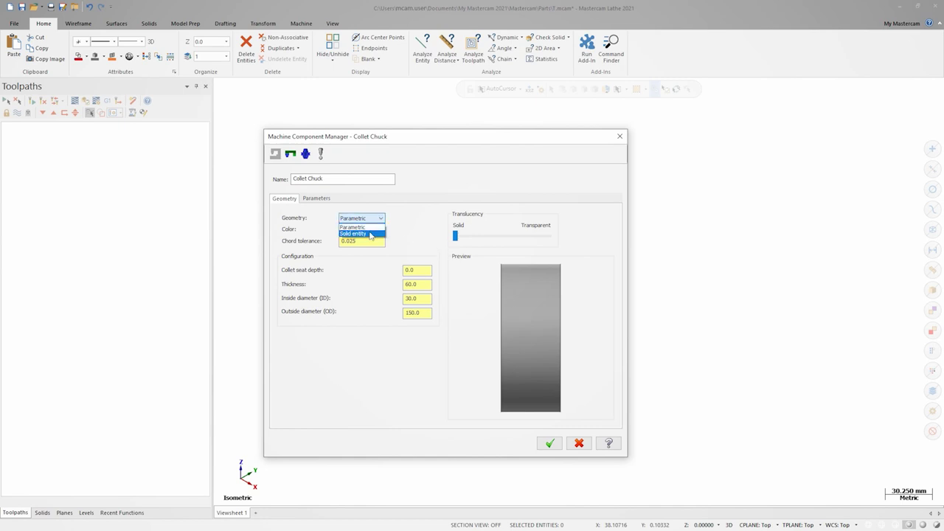
pyautogui.click(370, 234)
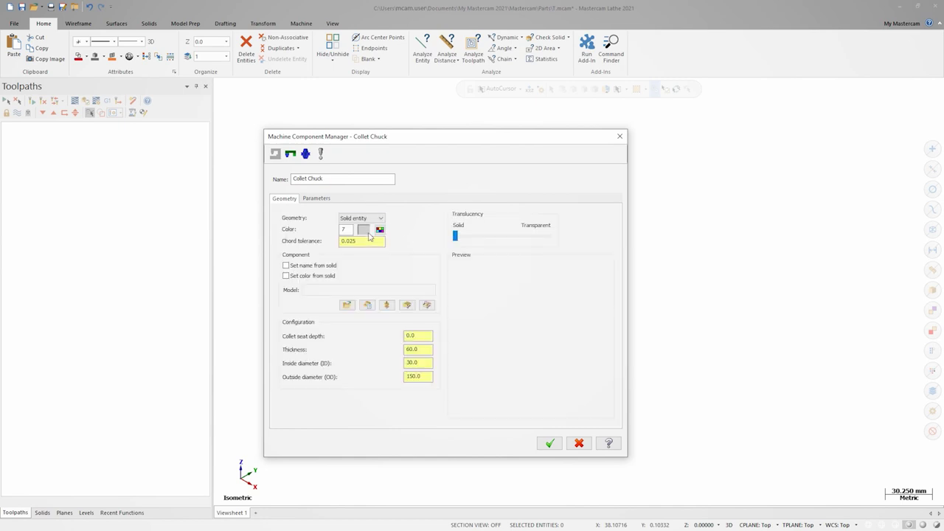
pyautogui.click(346, 305)
pyautogui.click(443, 233)
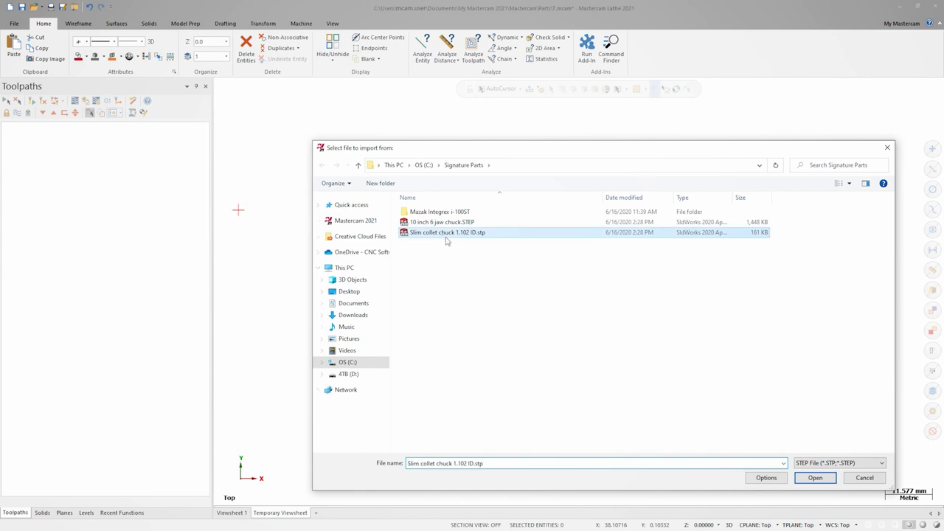
pyautogui.click(815, 478)
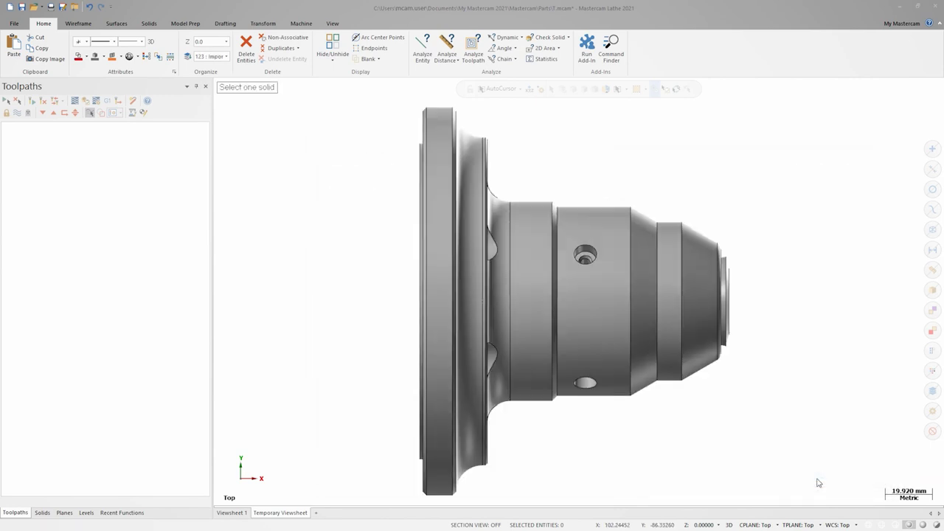
# Step: Center the collet chuck body on the Z axis using its flange, check its parameters, and accept the component
pyautogui.click(434, 321)
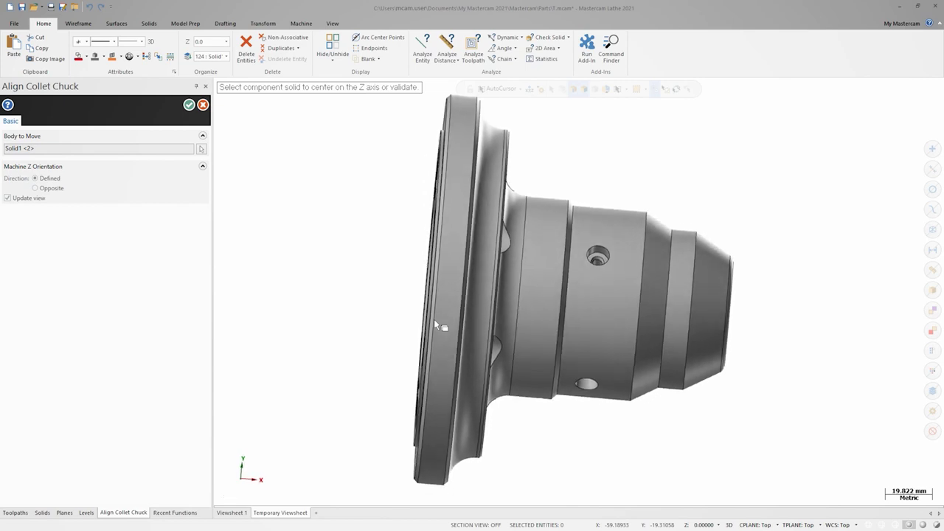
pyautogui.click(439, 333)
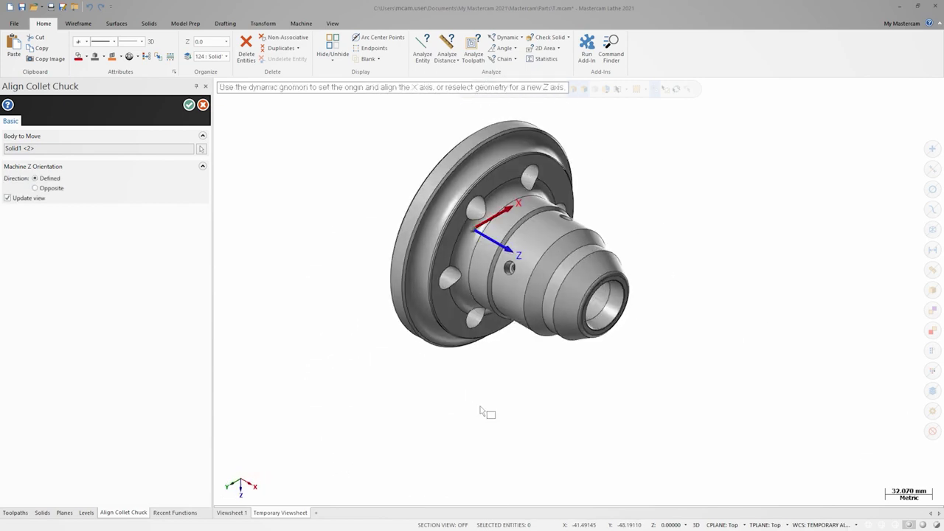
pyautogui.click(189, 105)
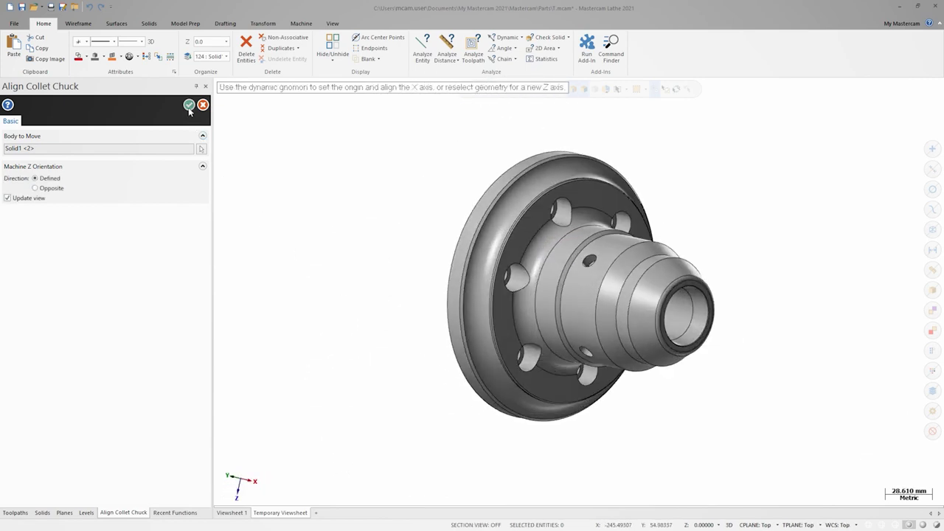
pyautogui.click(311, 199)
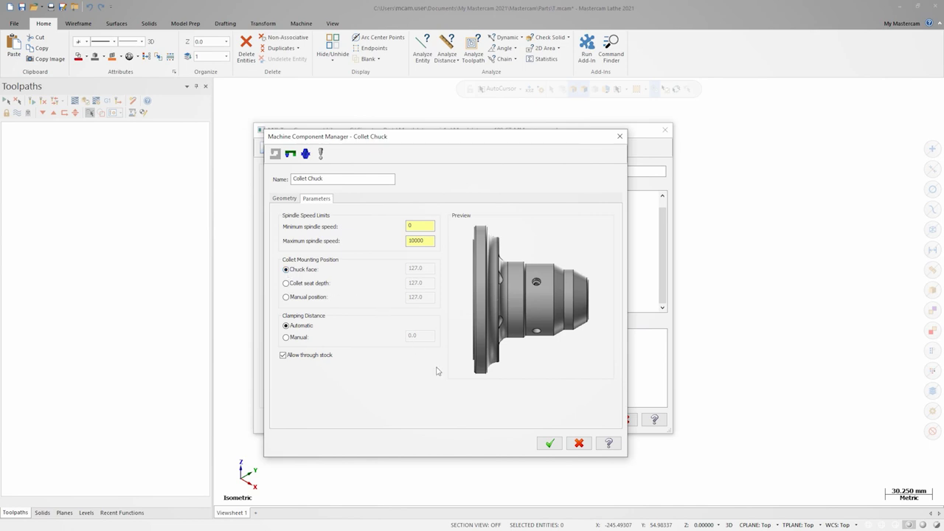
pyautogui.click(549, 443)
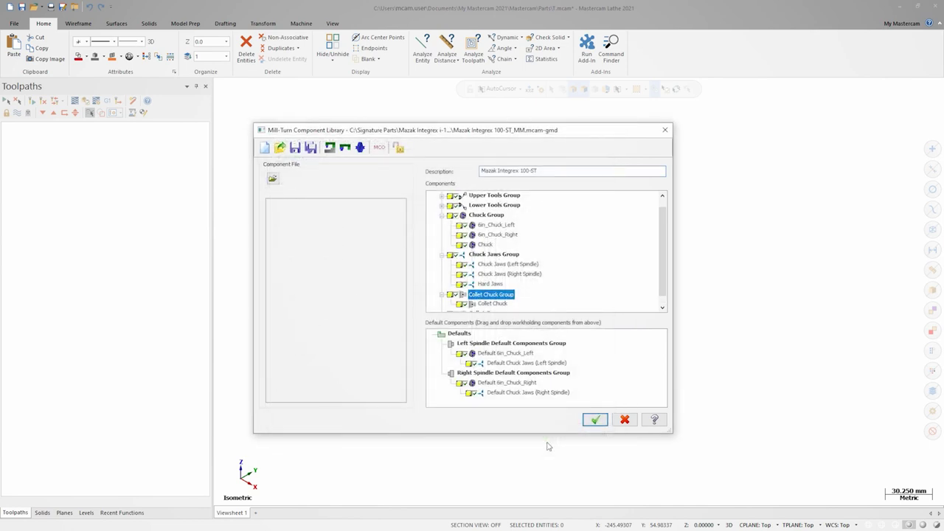
# Step: Add a collet to the Collet Group with Solid entity geometry imported from Slim collet chuck 1.102 ID.stp
pyautogui.moveTo(664, 293); pyautogui.dragTo(665, 301)
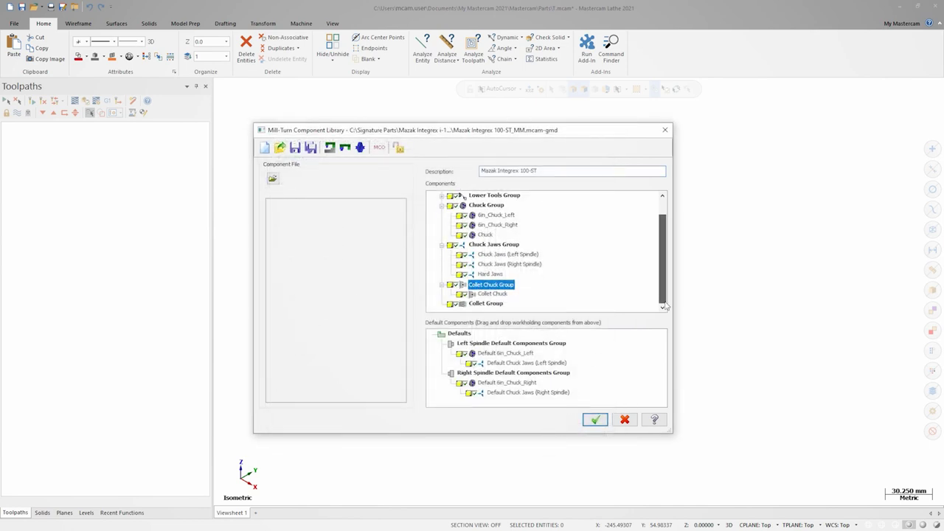
pyautogui.rightClick(490, 304)
pyautogui.click(510, 310)
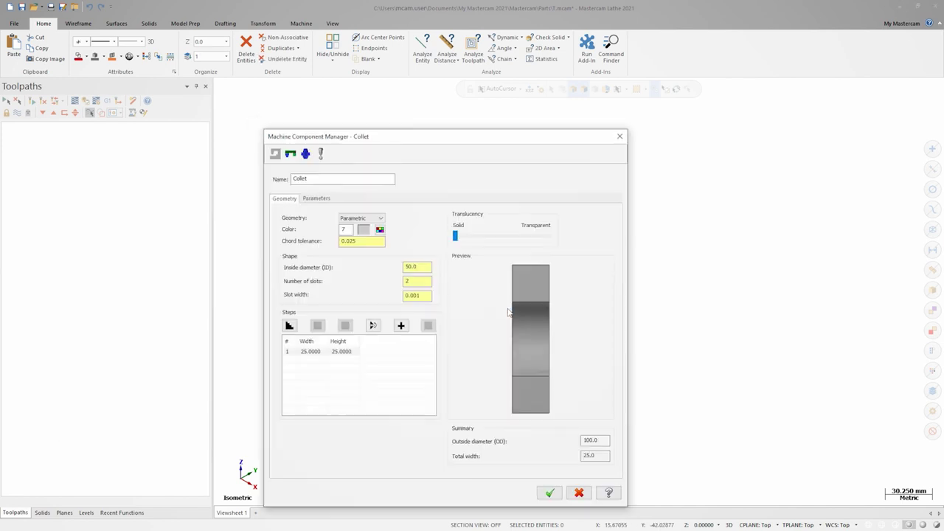
pyautogui.click(371, 219)
pyautogui.click(361, 233)
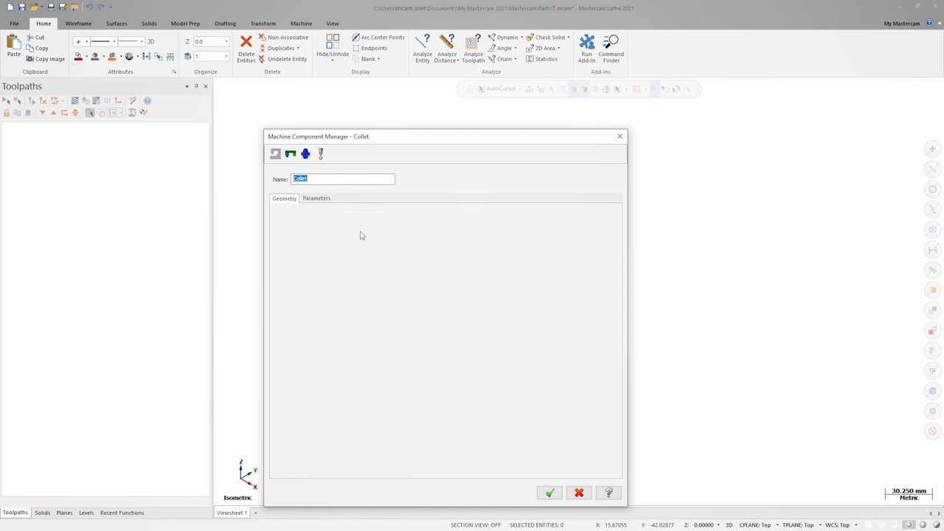
pyautogui.click(346, 307)
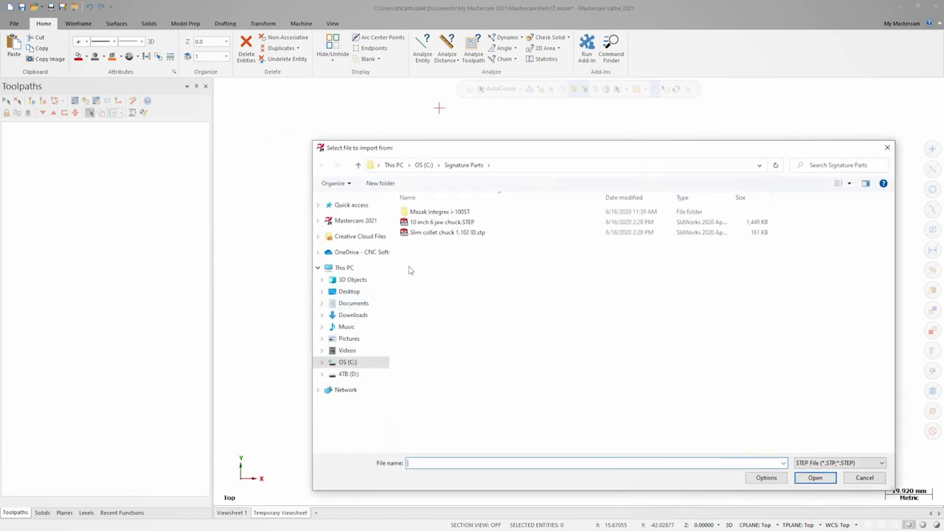
pyautogui.click(442, 233)
pyautogui.click(814, 478)
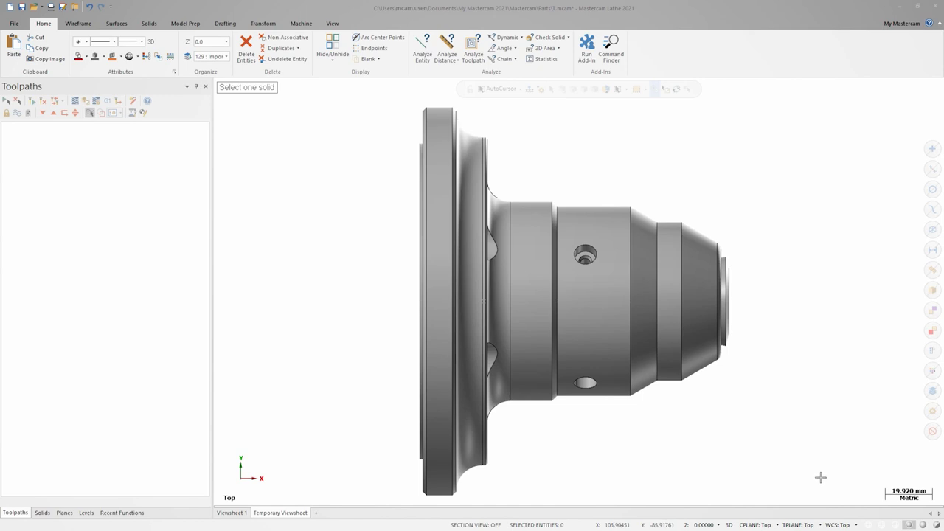
# Step: Pick the collet solid inside the chuck nose and center it on the Z axis using its large rear circular edge
pyautogui.hotkey('alt', '7')
pyautogui.scroll(2, 782, 420)
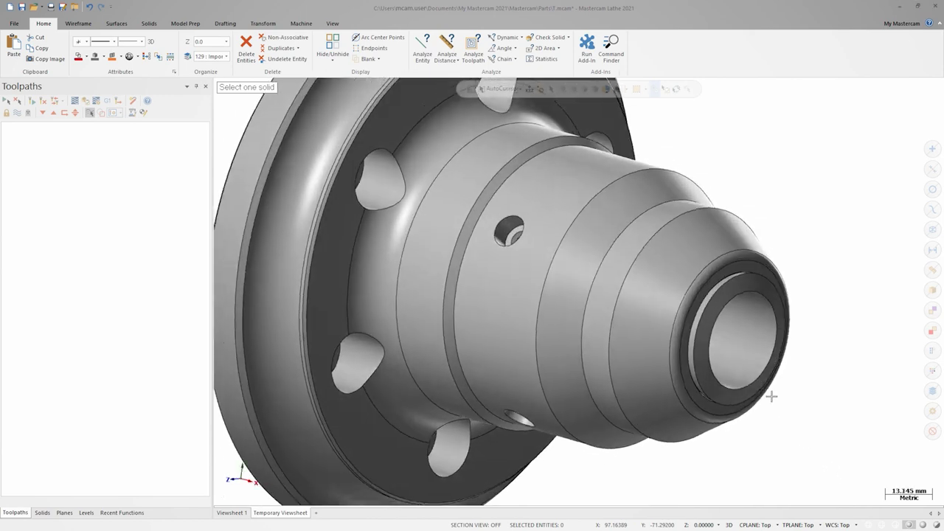
pyautogui.click(754, 374)
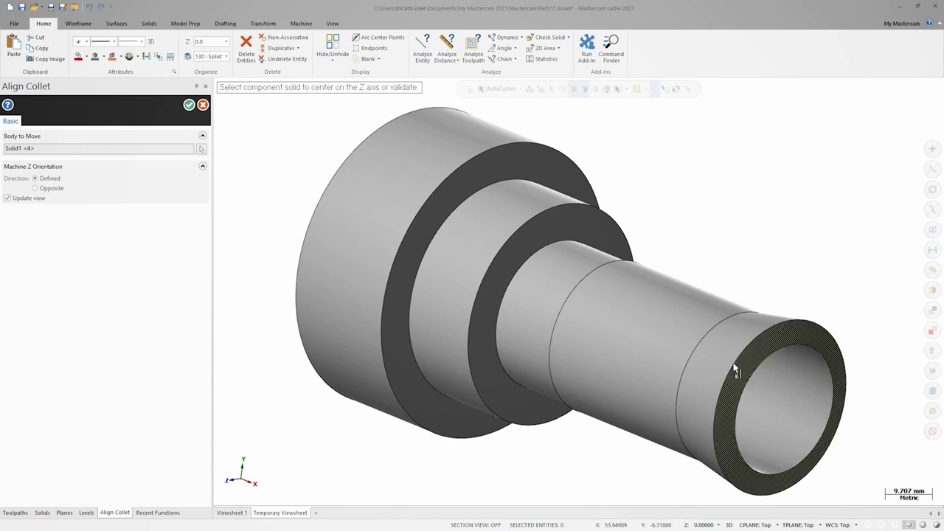
pyautogui.click(302, 266)
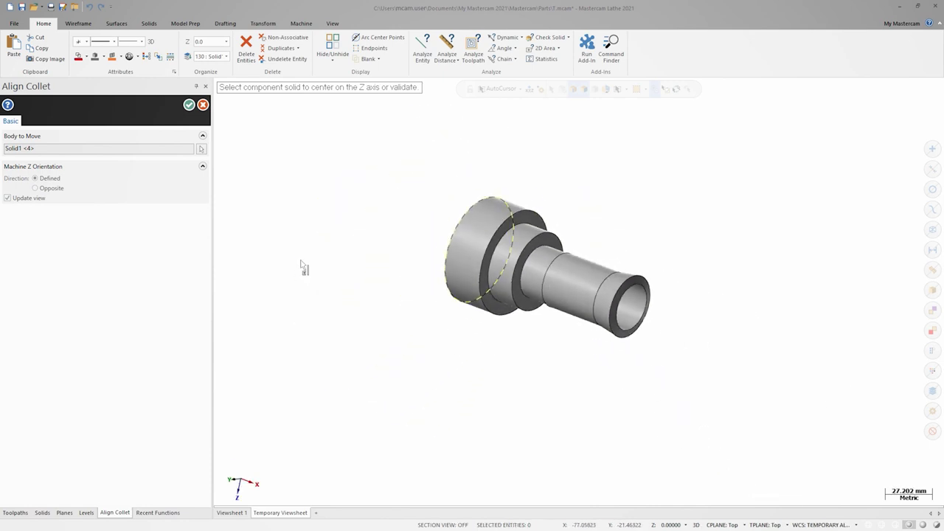
# Step: Move the alignment origin along the Z axis to the collet's front face and accept the collet component
pyautogui.scroll(3, 349, 241)
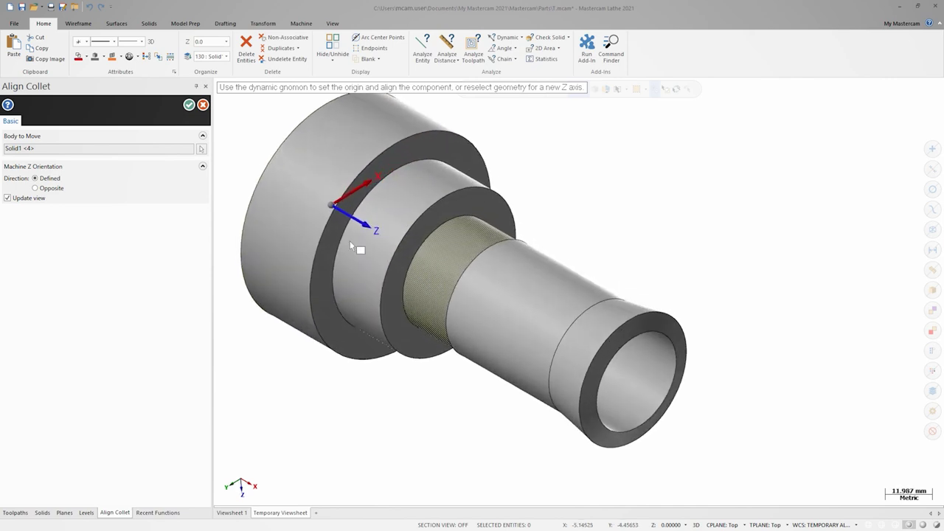
pyautogui.click(368, 222)
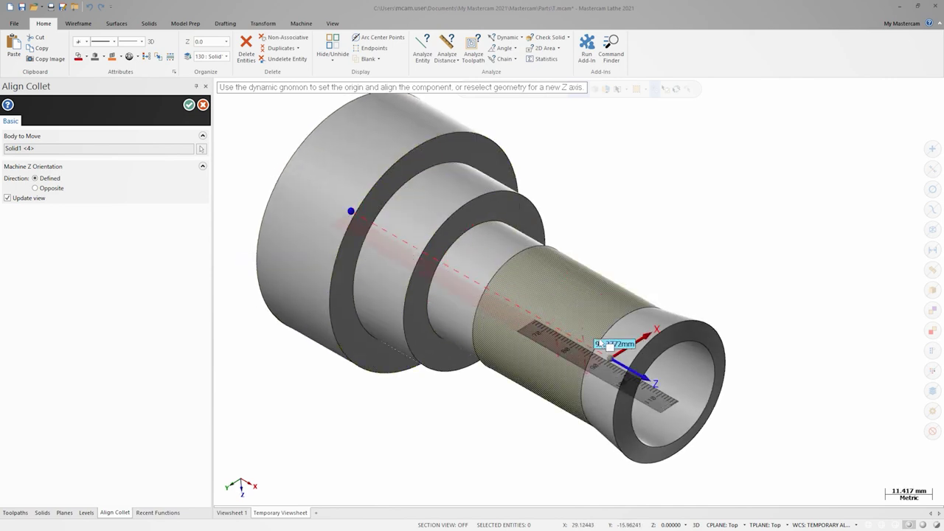
pyautogui.click(648, 370)
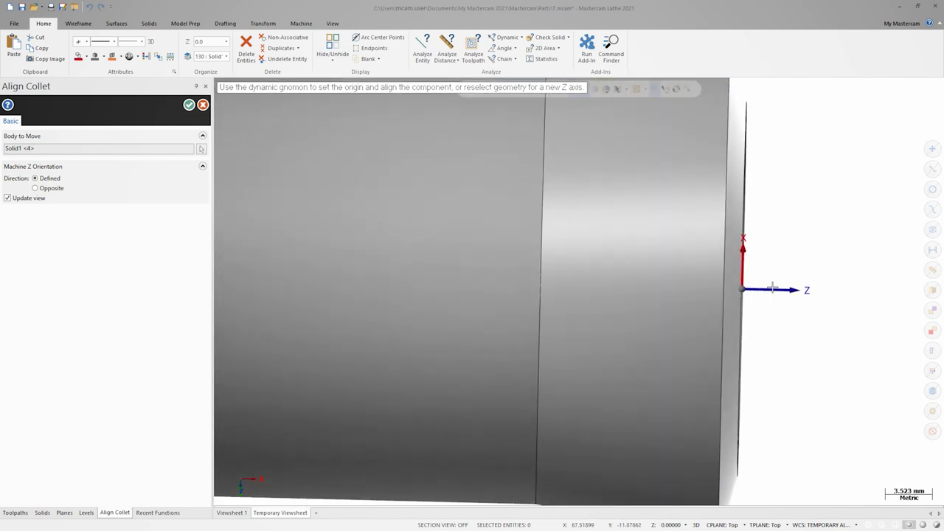
pyautogui.click(763, 292)
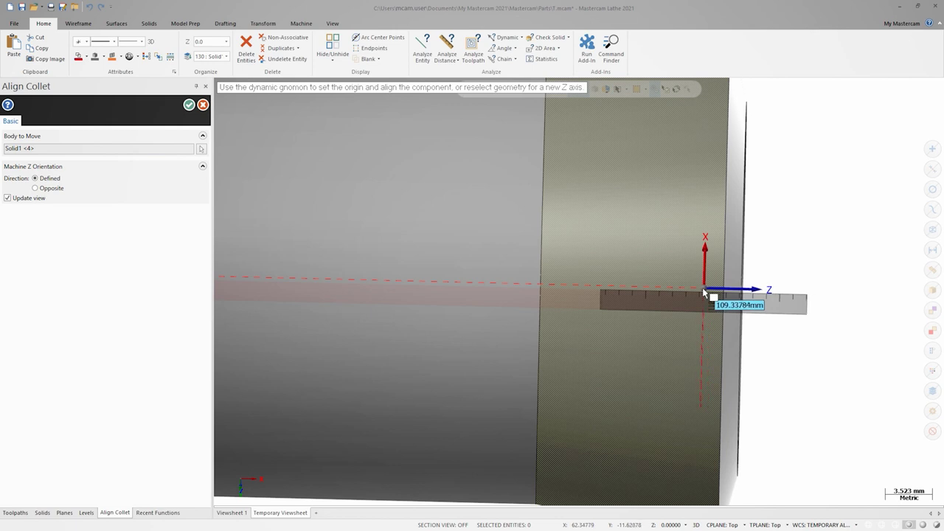
pyautogui.click(708, 292)
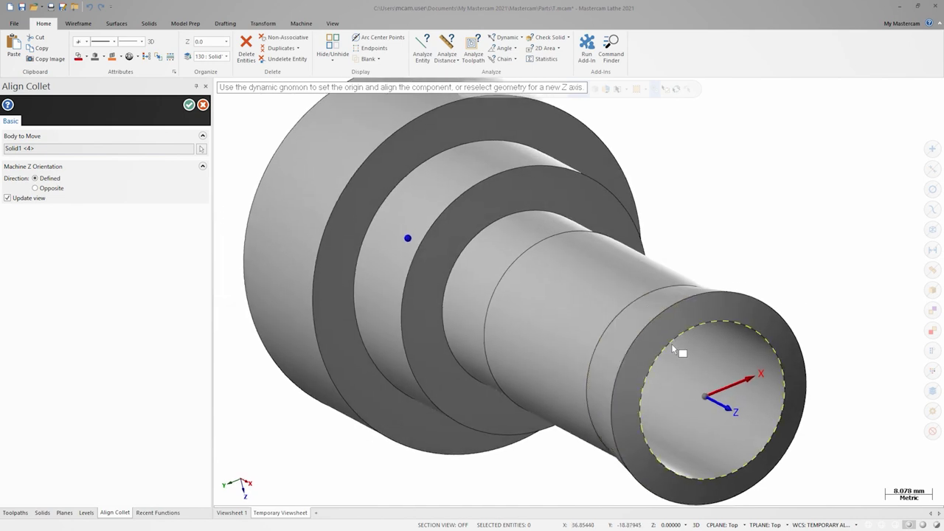
pyautogui.click(189, 104)
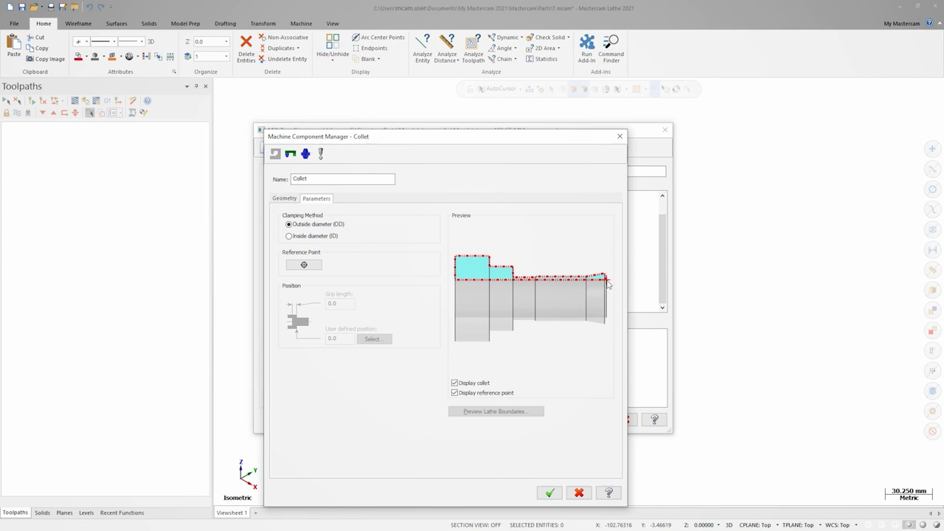
pyautogui.click(549, 493)
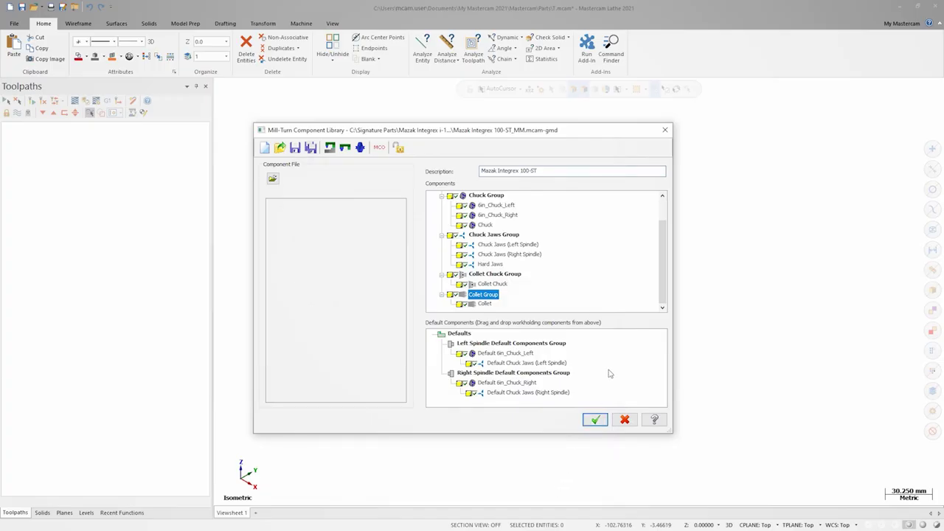
# Step: Delete the default 6in chucks and their jaws from the Left Spindle and Right Spindle Default Components Groups
pyautogui.rightClick(508, 355)
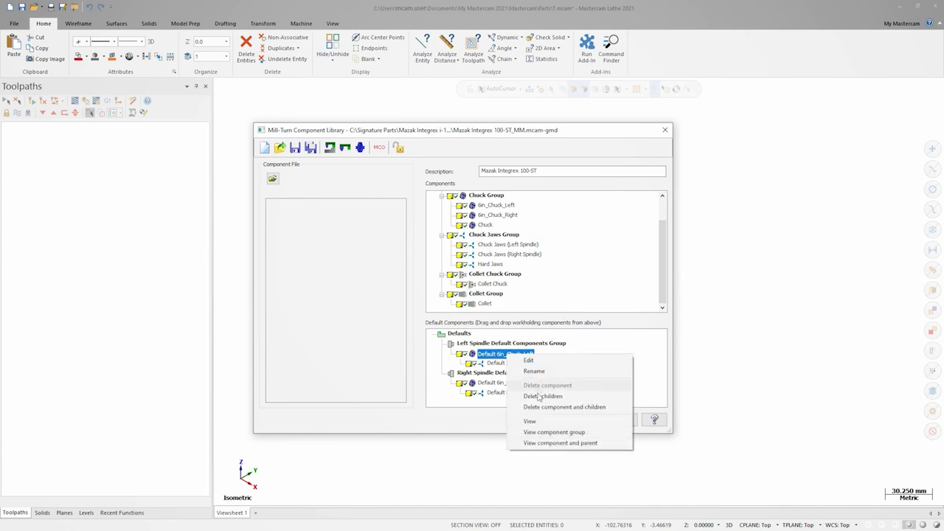
pyautogui.click(544, 407)
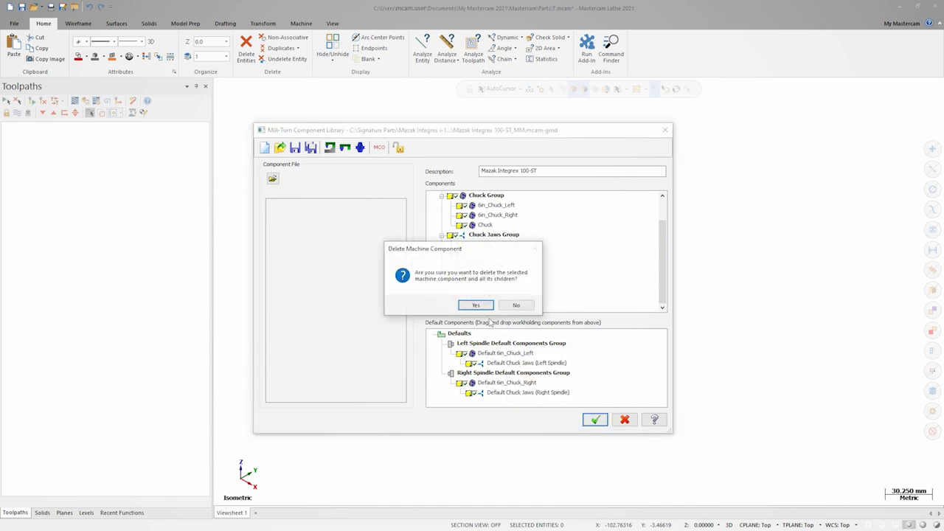
pyautogui.click(480, 307)
pyautogui.rightClick(502, 374)
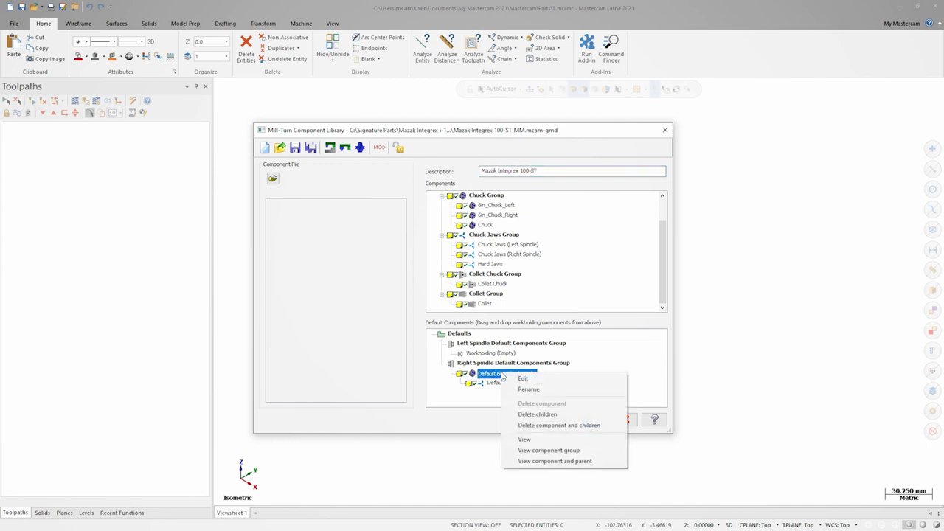
pyautogui.click(550, 425)
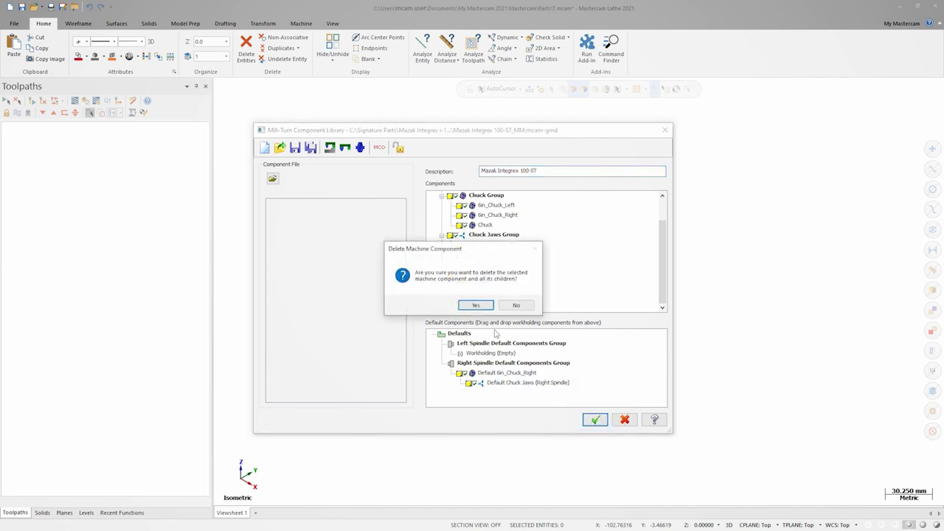
pyautogui.click(472, 307)
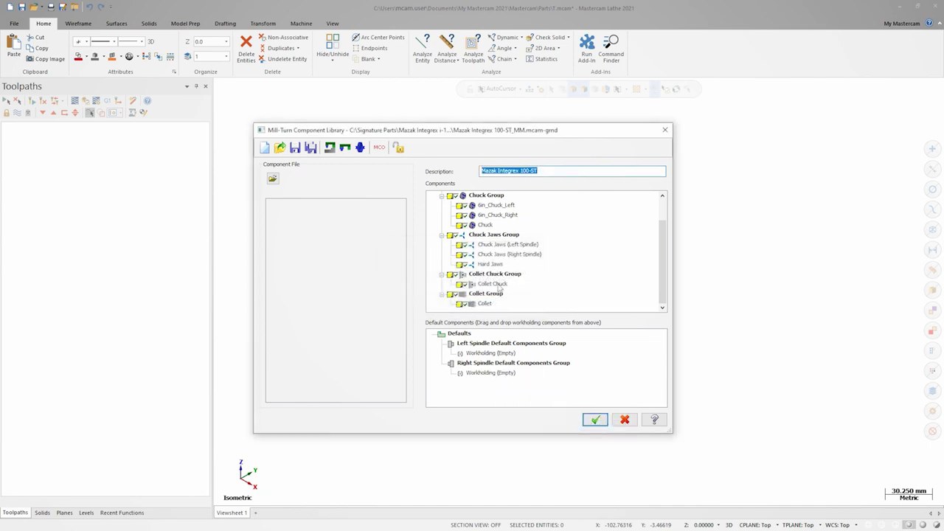
# Step: Assign Chuck with Hard Jaws to the Left Spindle Default Components Group and Collet Chuck with Collet to the Right Spindle group
pyautogui.moveTo(483, 228); pyautogui.dragTo(481, 355)
pyautogui.moveTo(491, 267); pyautogui.dragTo(483, 363)
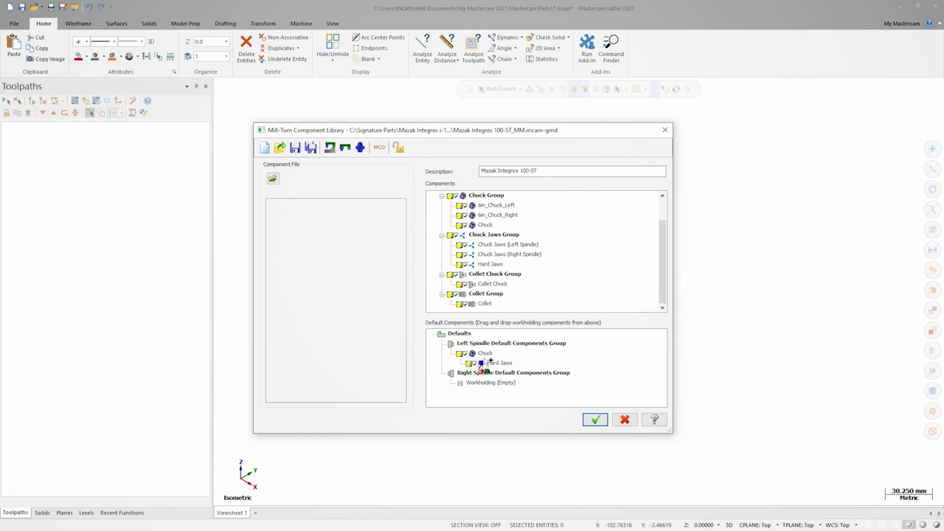
pyautogui.moveTo(495, 284); pyautogui.dragTo(499, 387)
pyautogui.moveTo(485, 308); pyautogui.dragTo(501, 393)
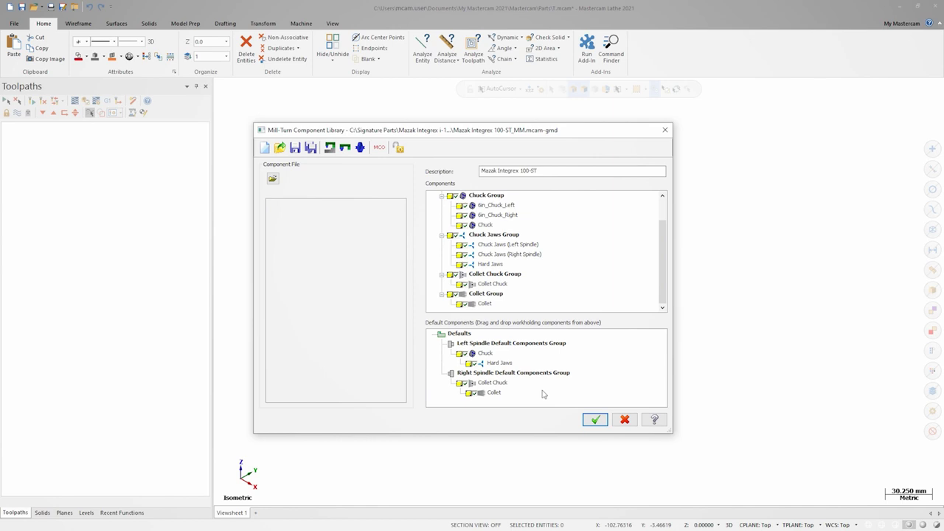
# Step: Preview the right spindle's default Collet together with its parent collet chuck and return to the component library
pyautogui.rightClick(494, 396)
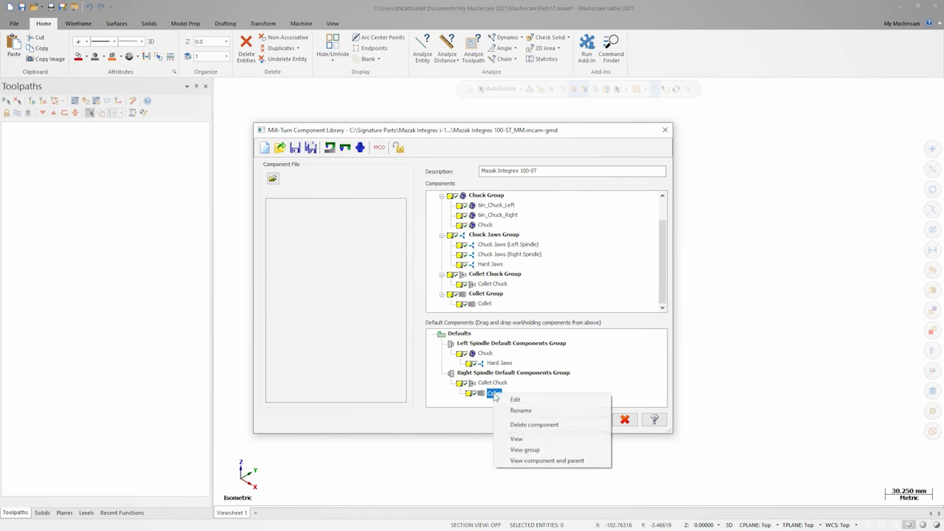
pyautogui.click(553, 461)
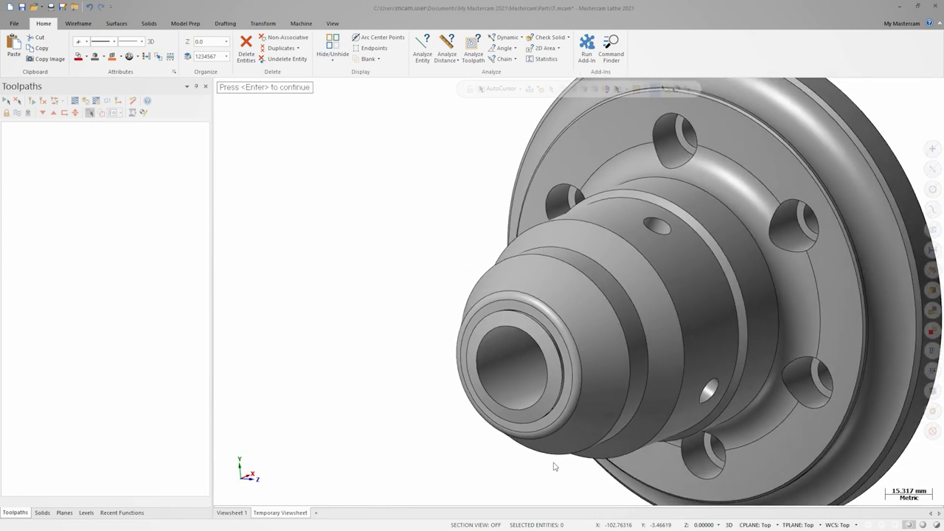
pyautogui.press('Return')
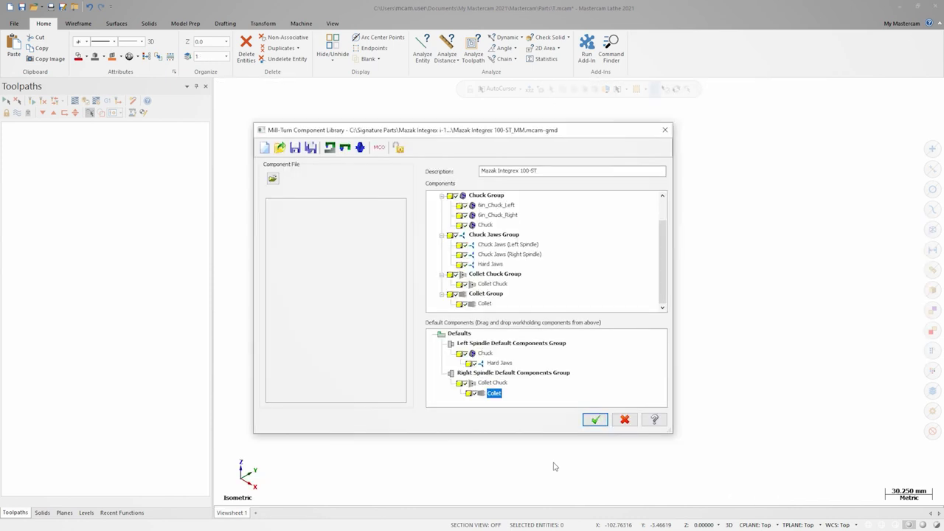
# Step: Accept the component library, save the changes to the machine definition file and acknowledge the backup notice
pyautogui.click(594, 420)
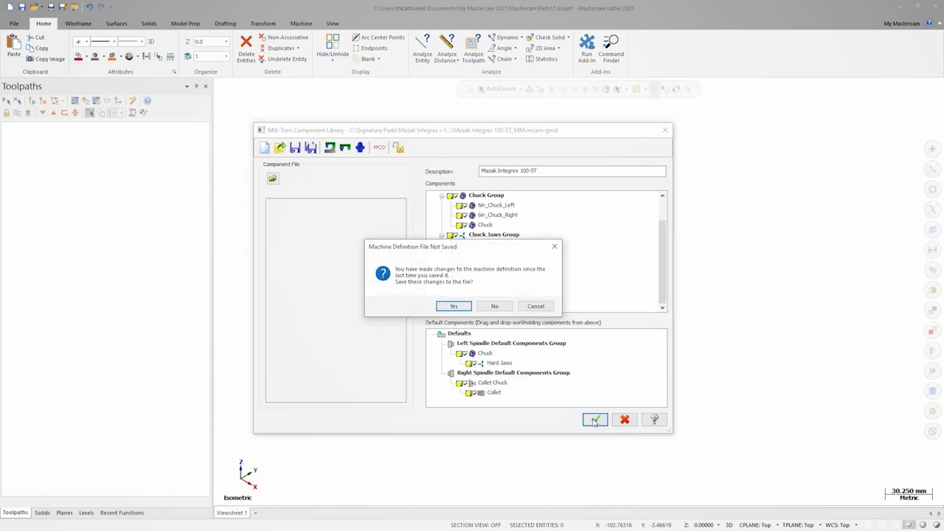
pyautogui.click(453, 306)
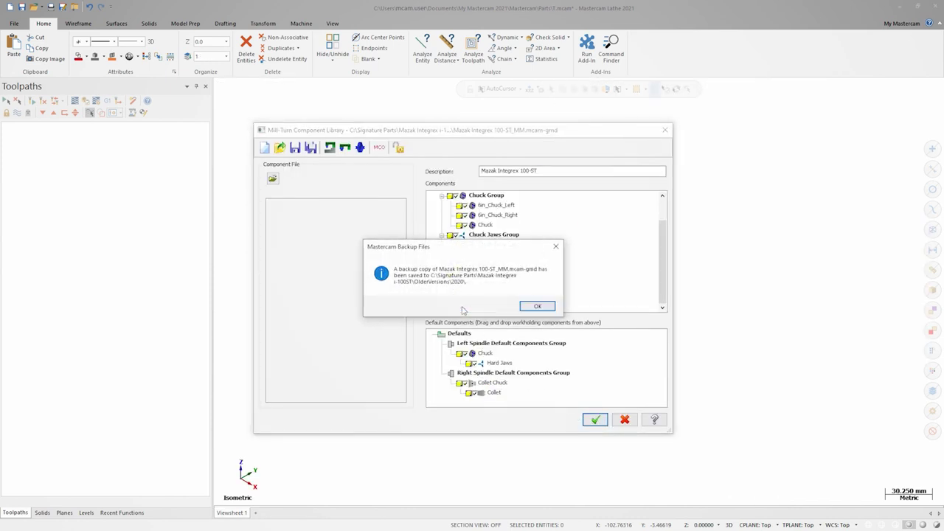
pyautogui.click(536, 306)
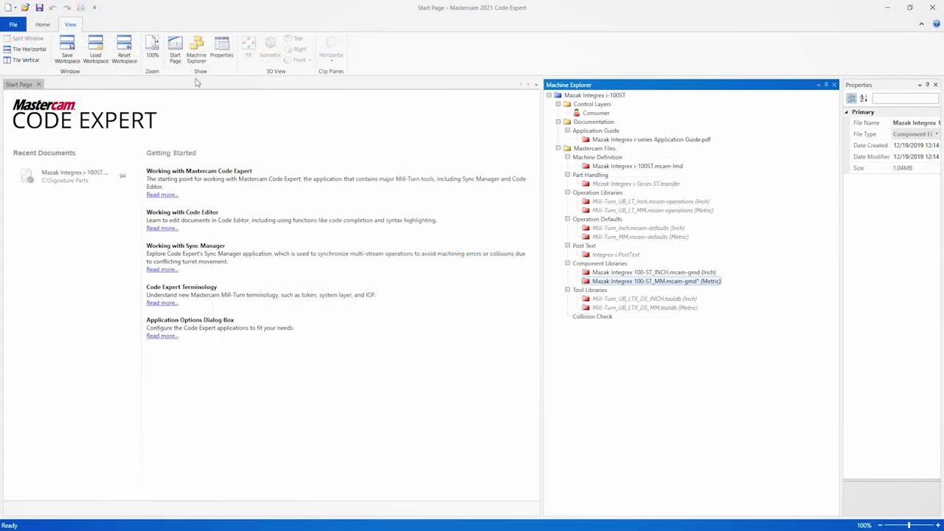